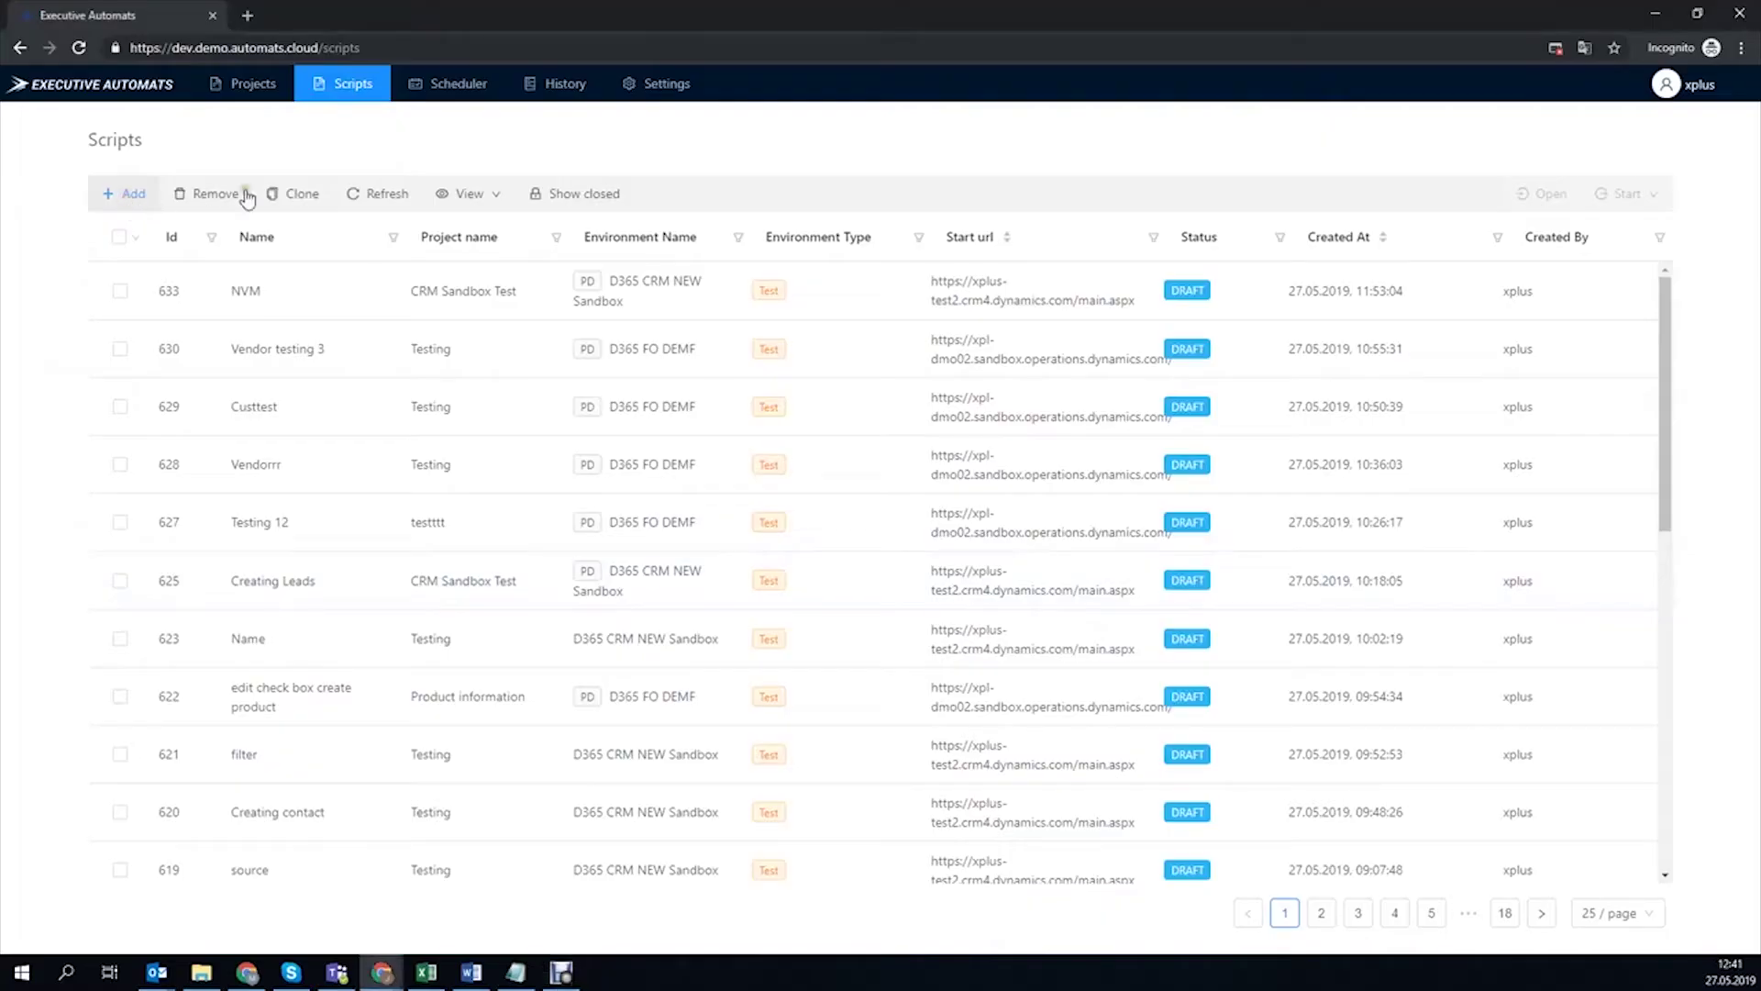
- Start a new script in the CRM Sandbox Test project and name it Creating Leads
click(1212, 159)
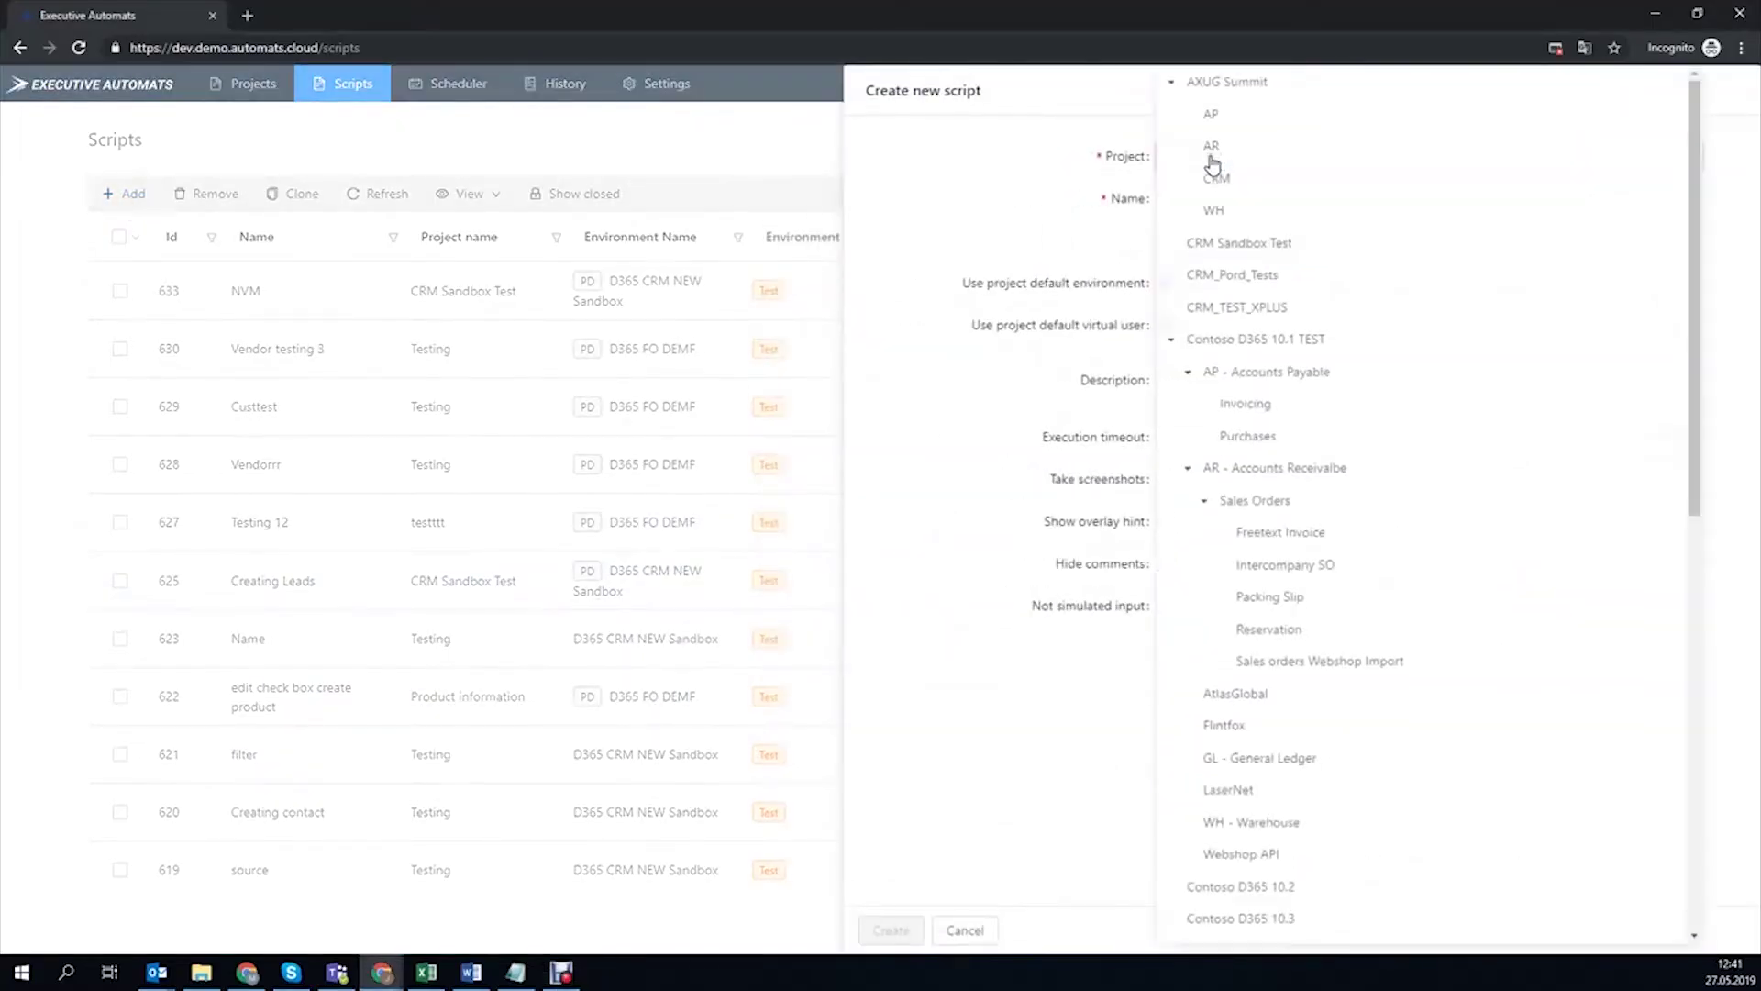
click(1266, 246)
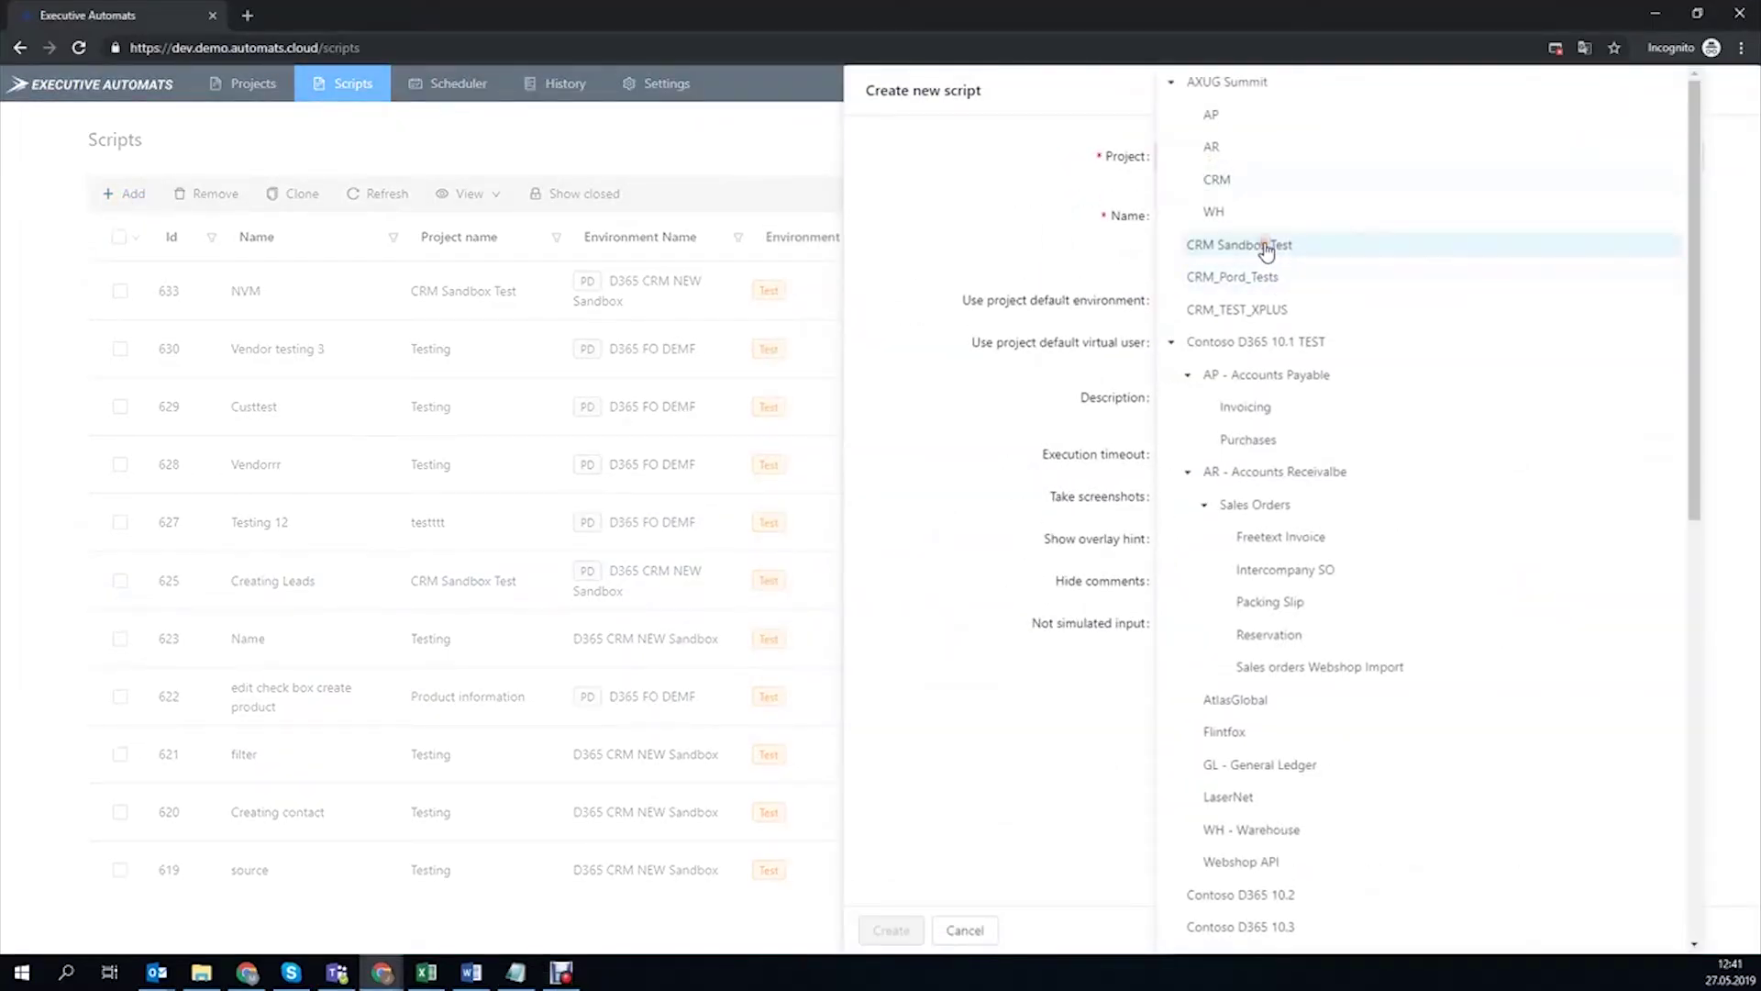
click(1242, 199)
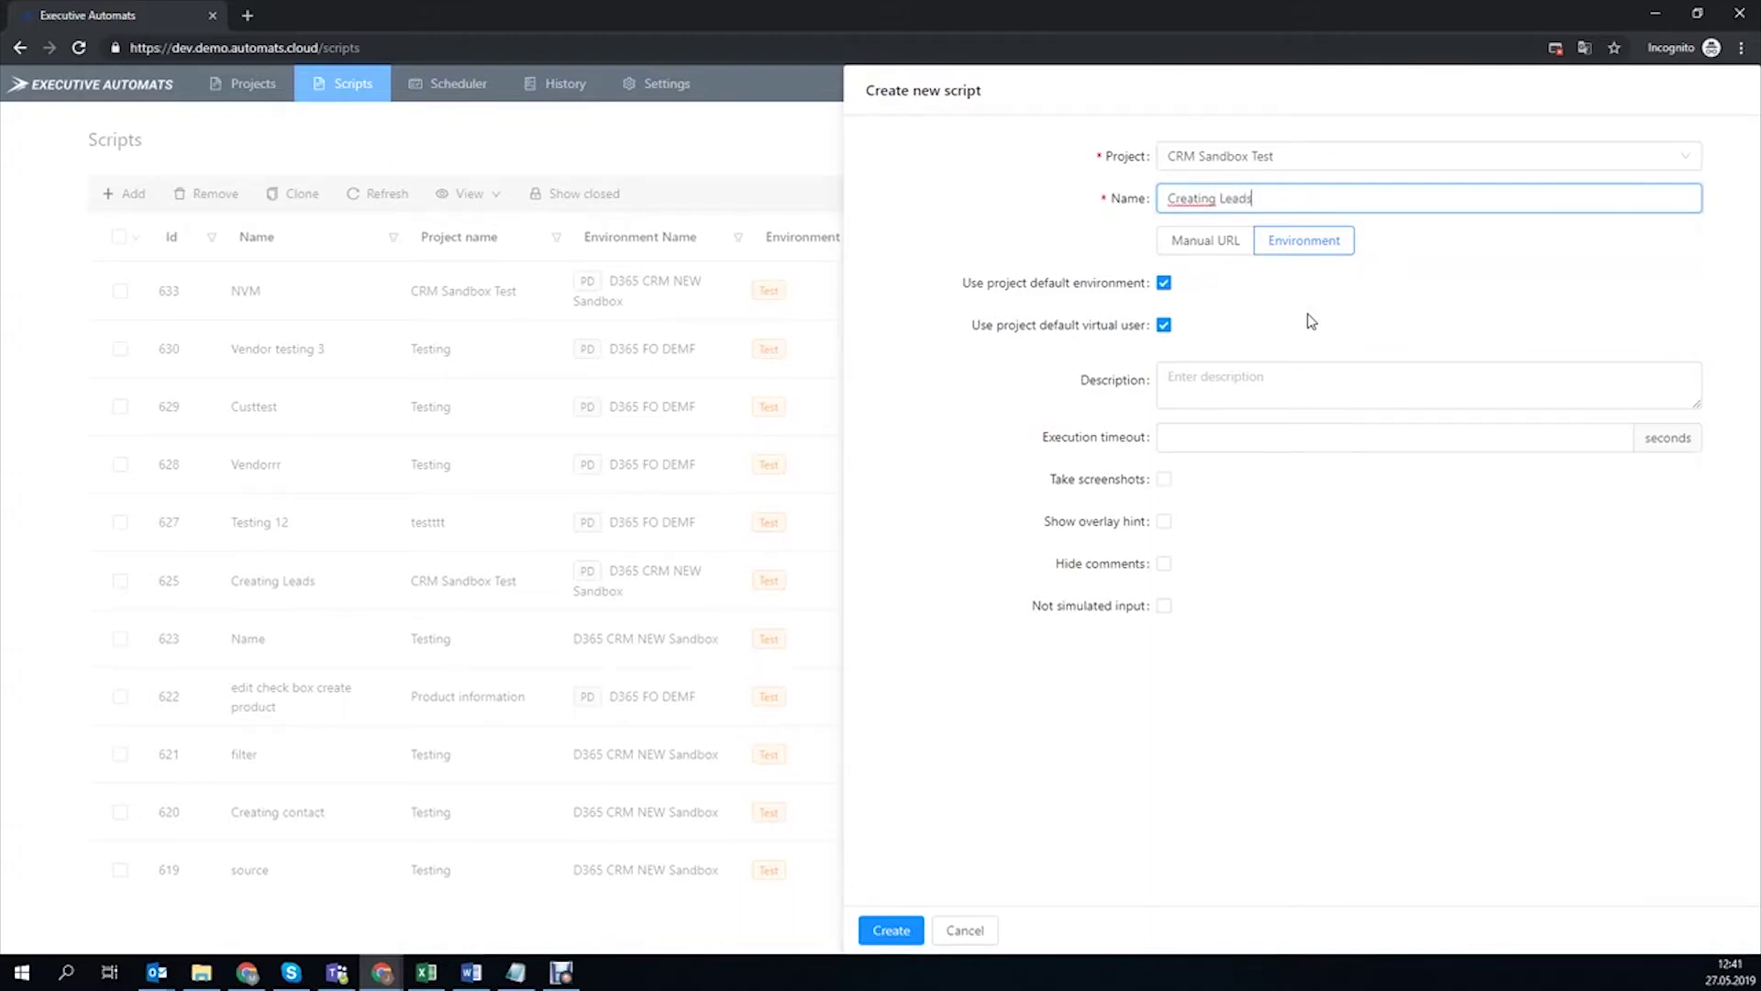
- Create the Creating Leads script, start recording, and open a new lead from the Leads list
click(890, 938)
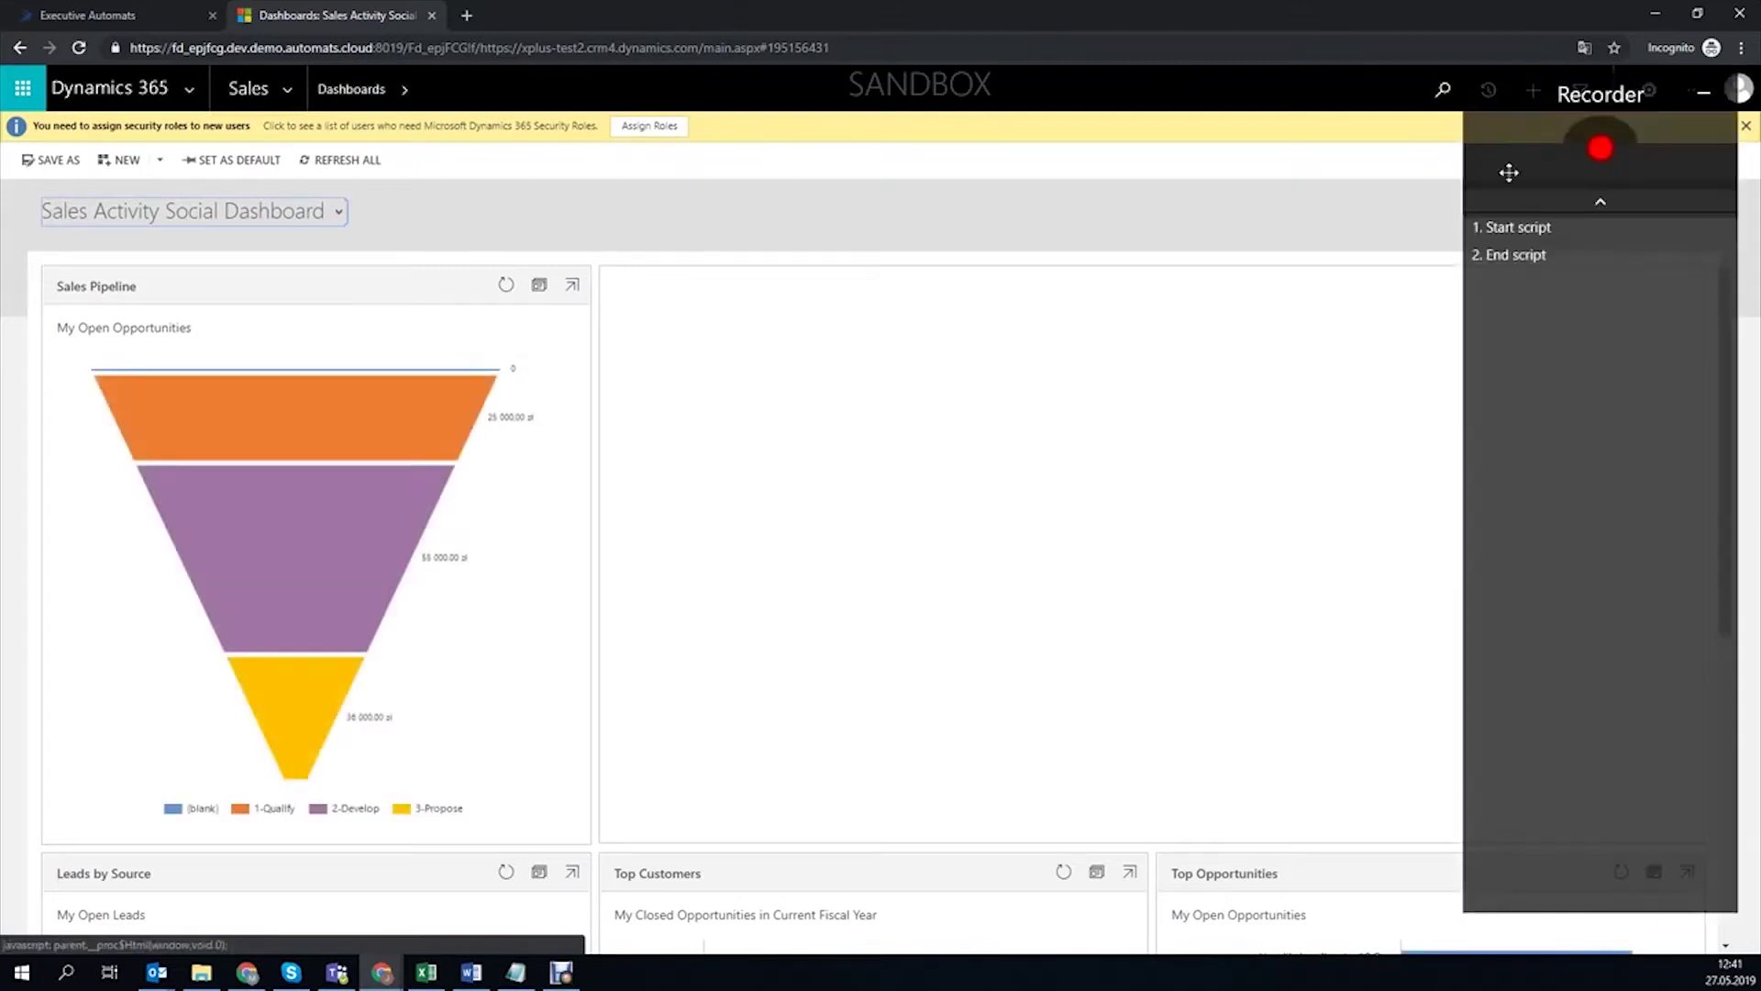
click(1602, 151)
click(341, 90)
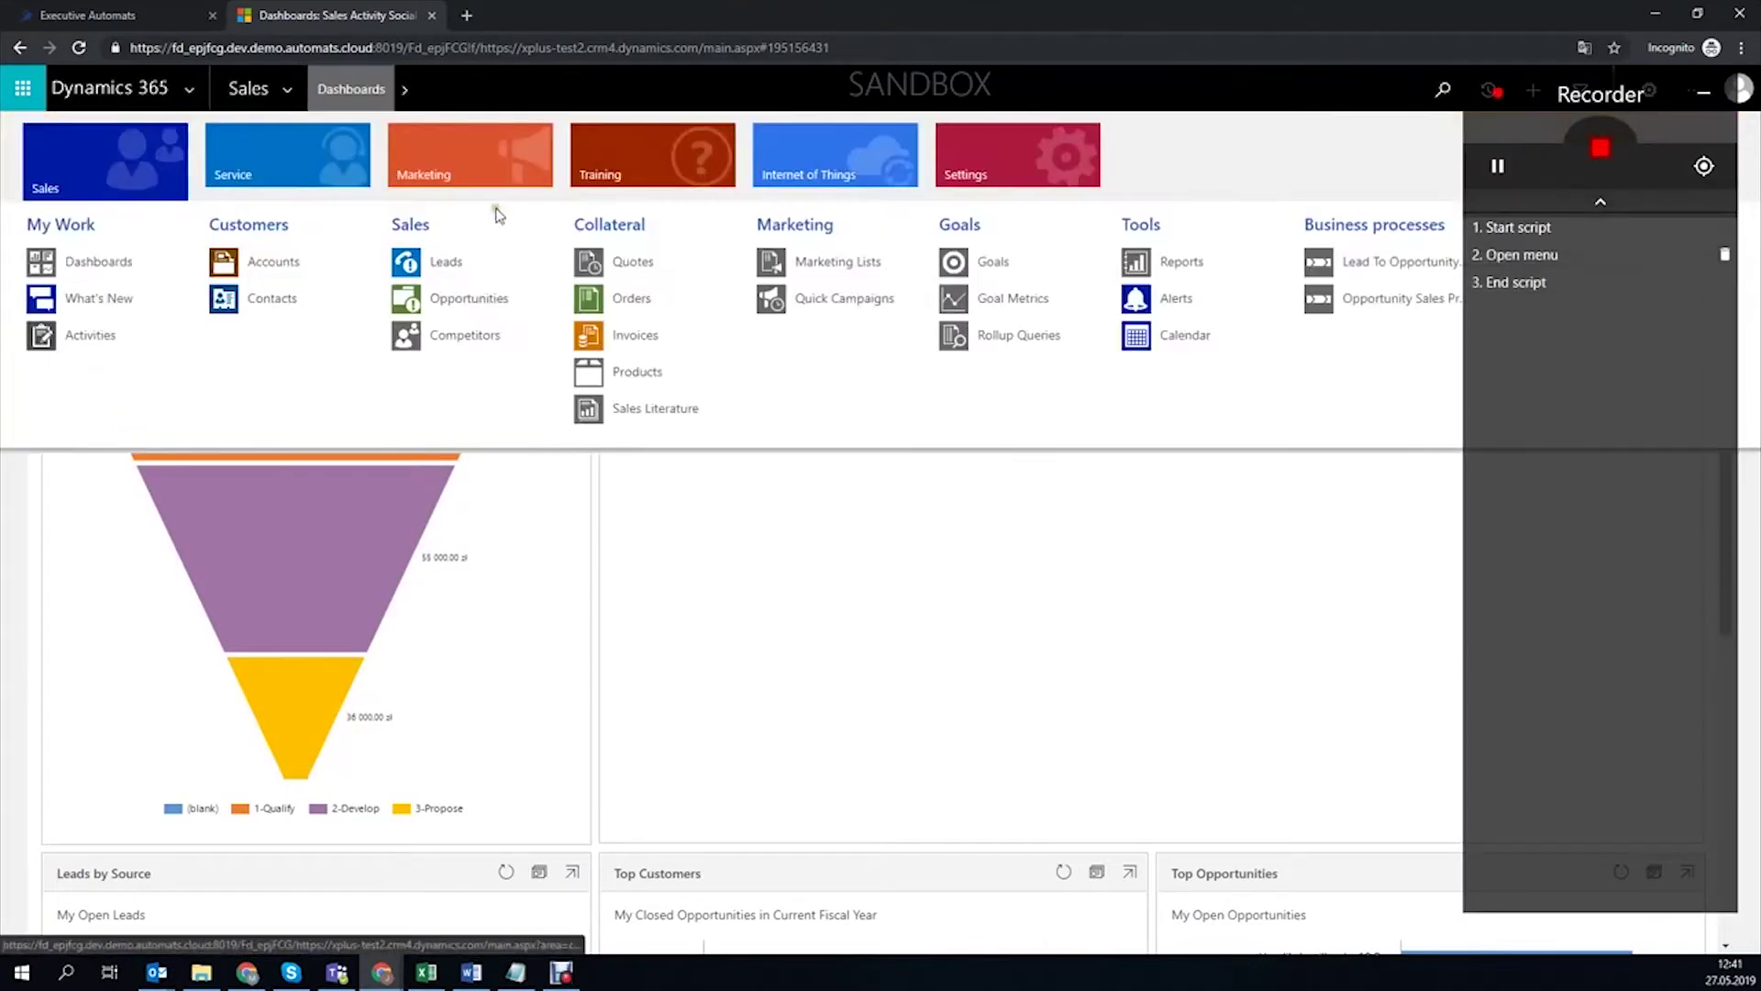
click(462, 258)
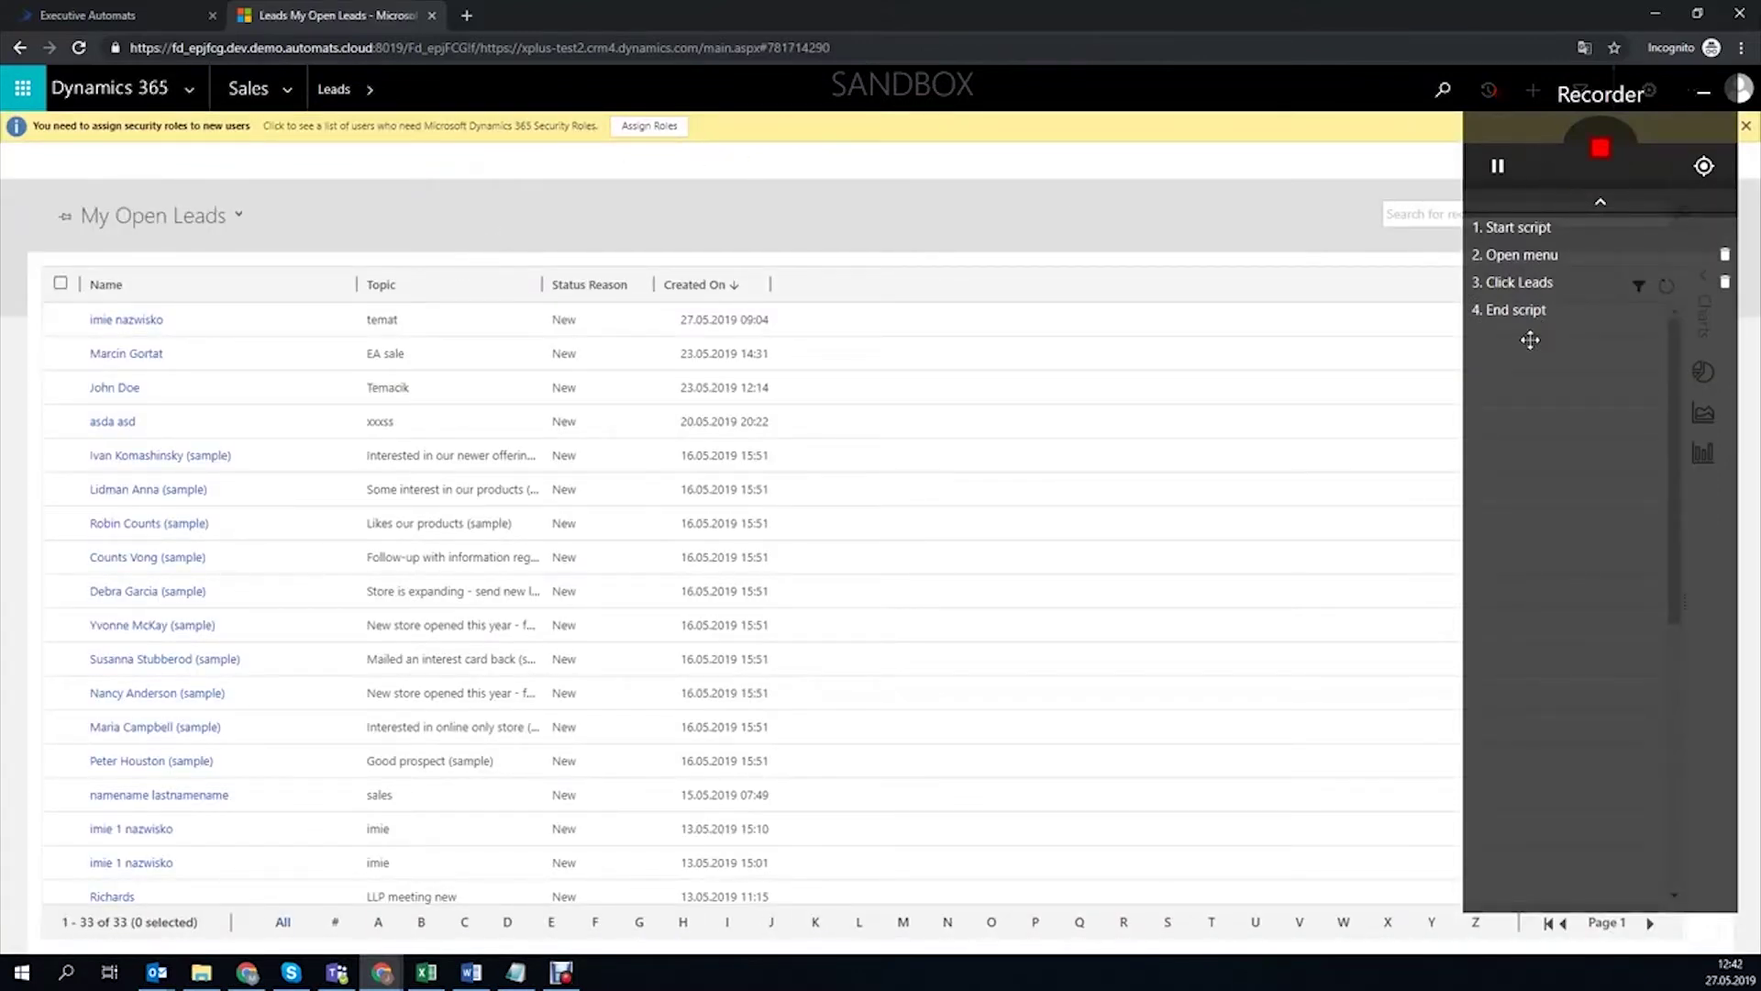
click(47, 161)
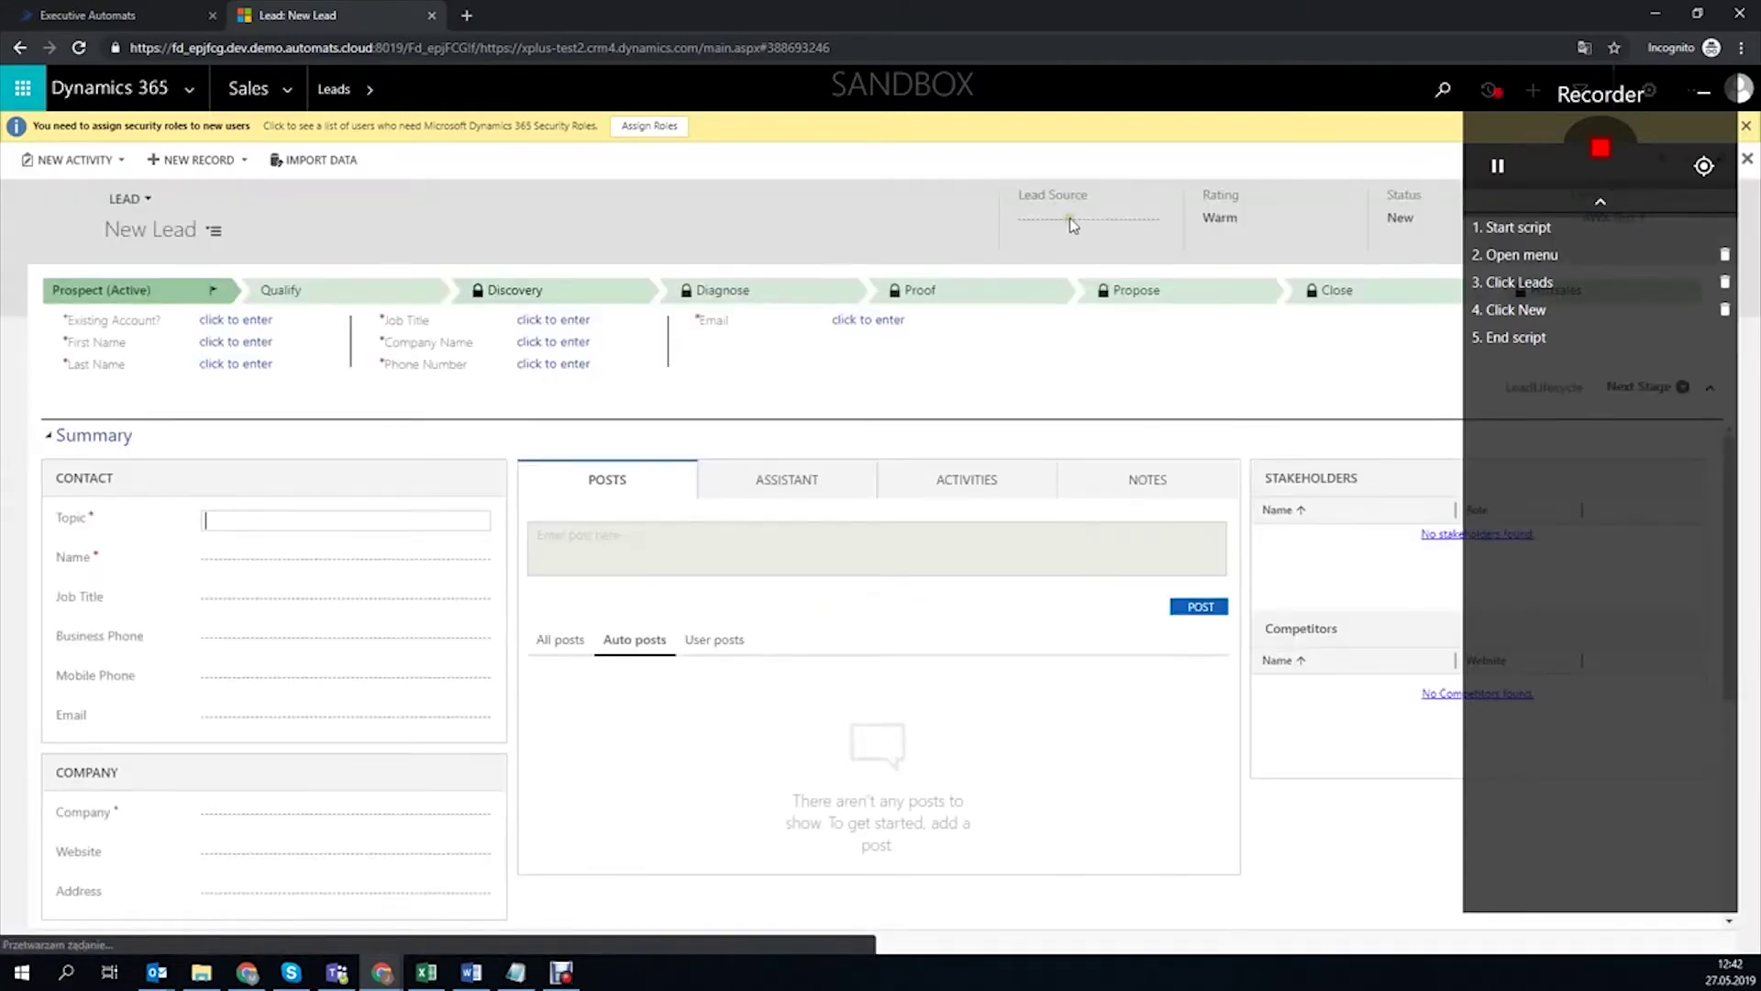
- Set Lead Source to Partner, enter topic MI6 Recruitment and first name James
click(1073, 225)
click(1086, 263)
click(283, 519)
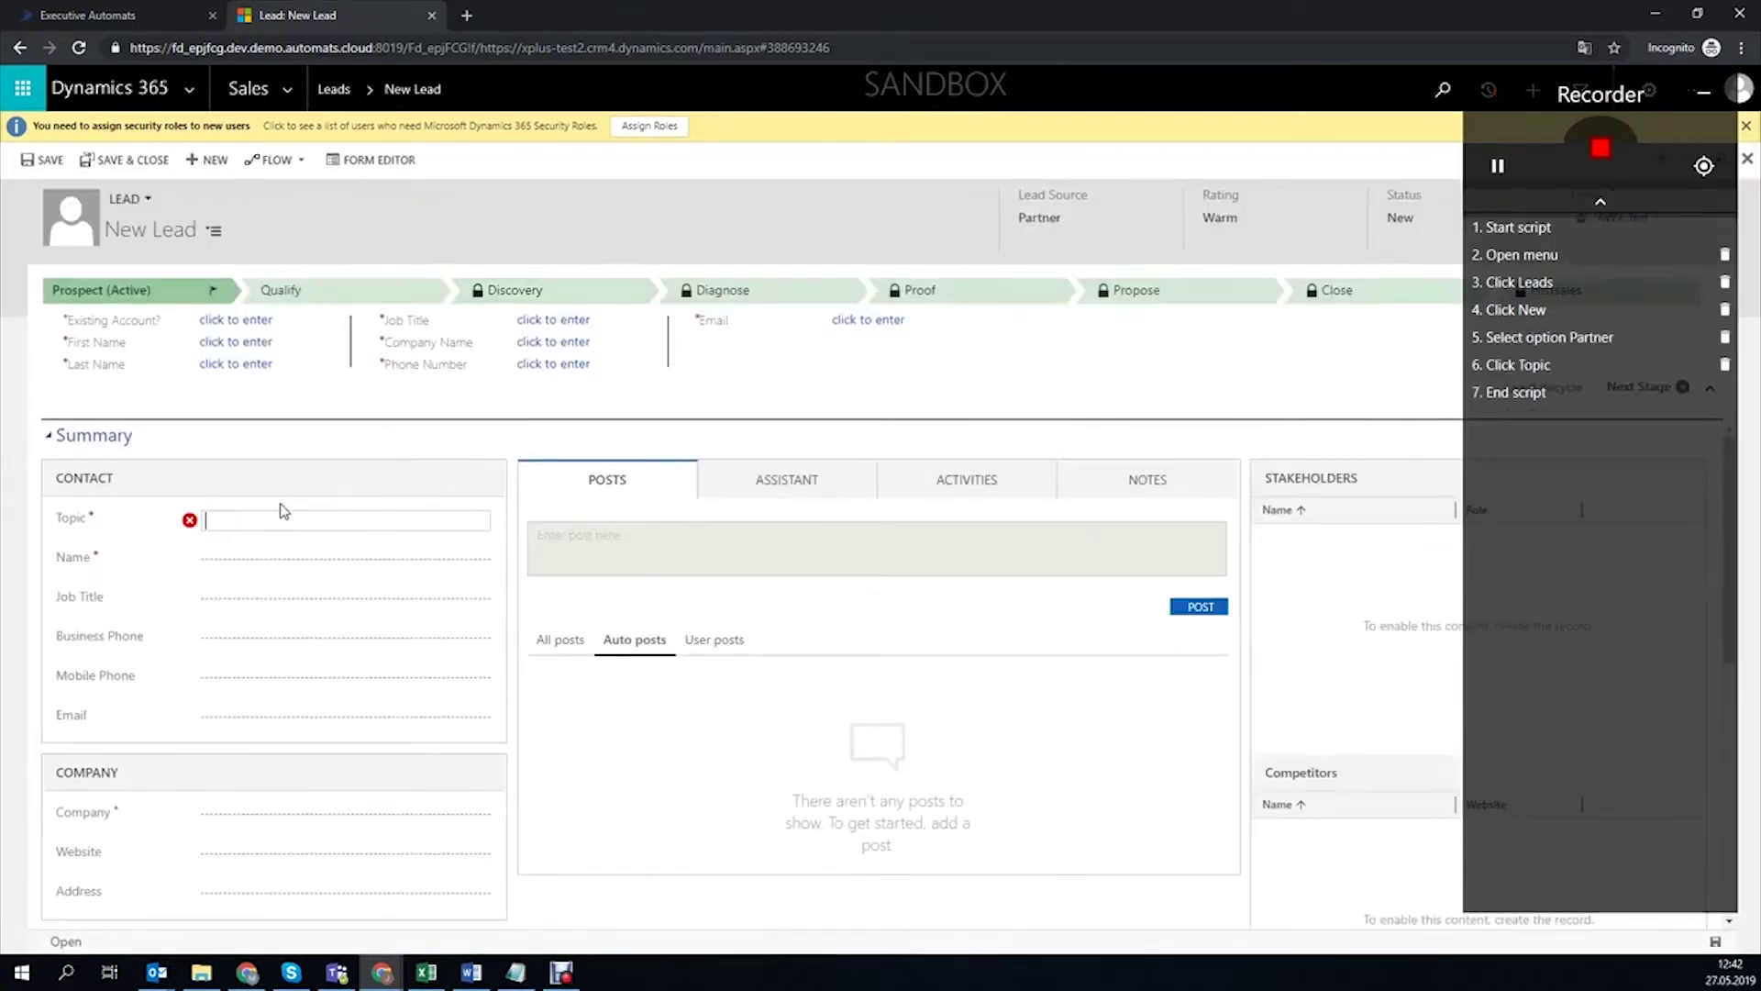
text(MI6 Recruitment)
click(306, 564)
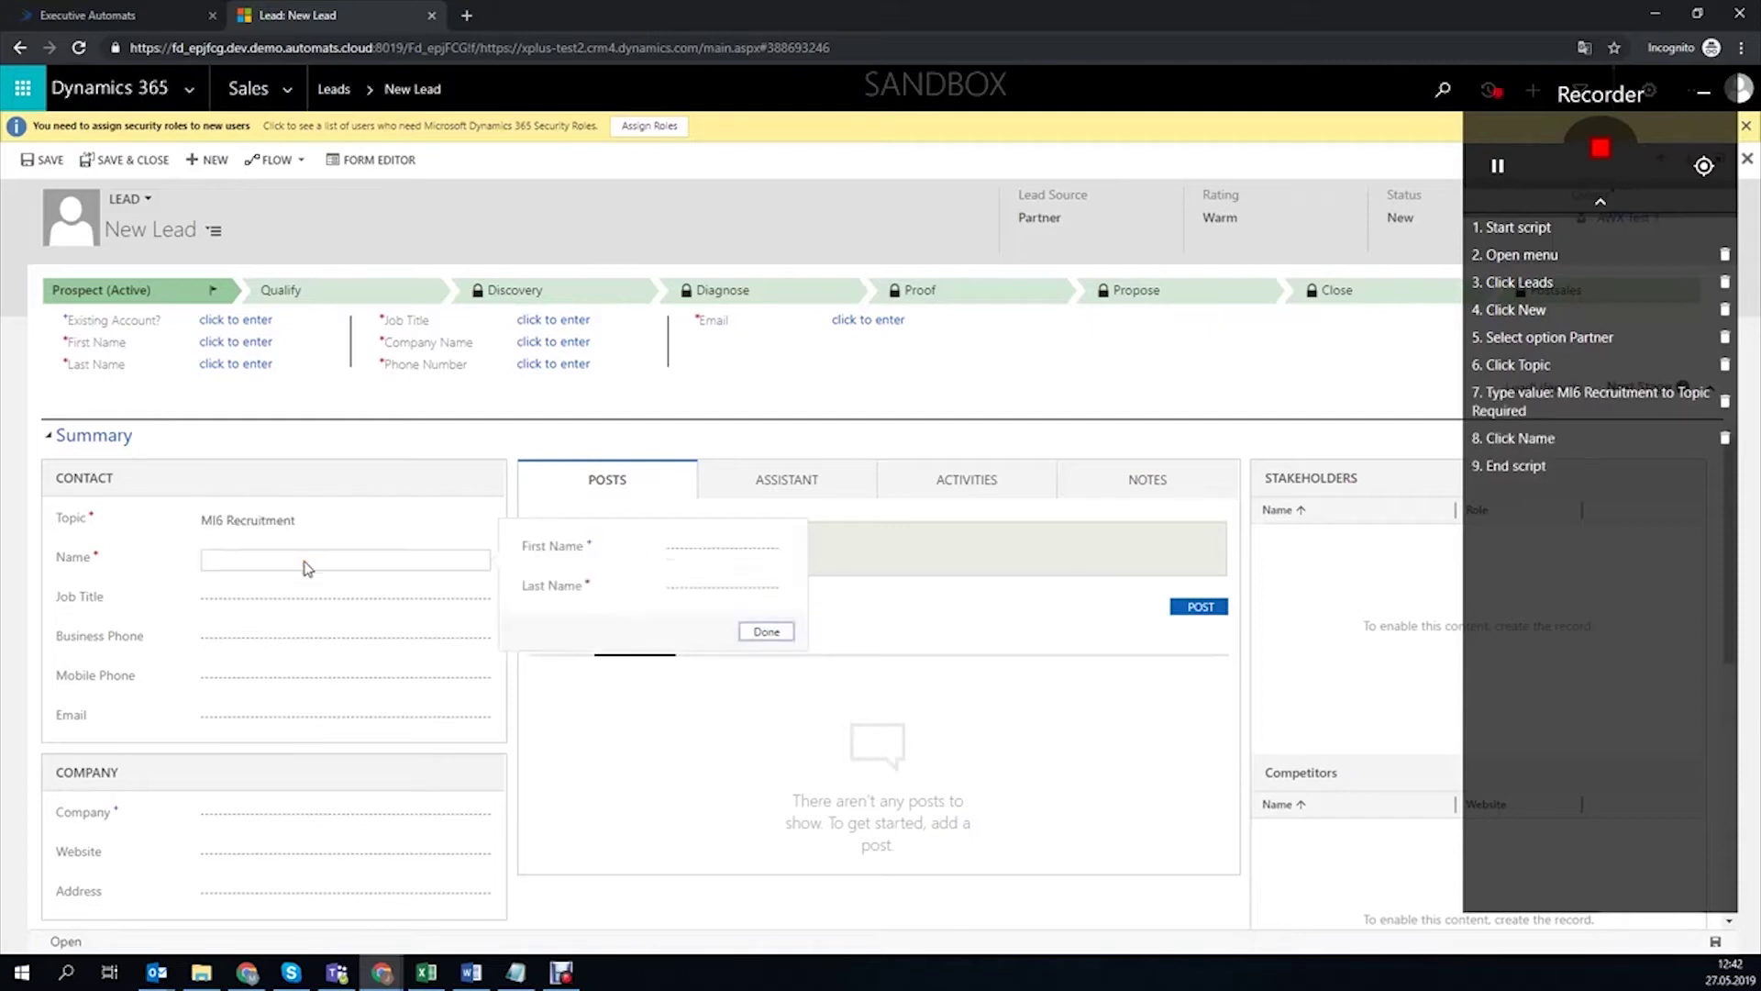
text(James)
click(699, 585)
text(Bond)
- Enter last name Bond and company MI6, then save the lead
click(275, 714)
text(jamesbond@)
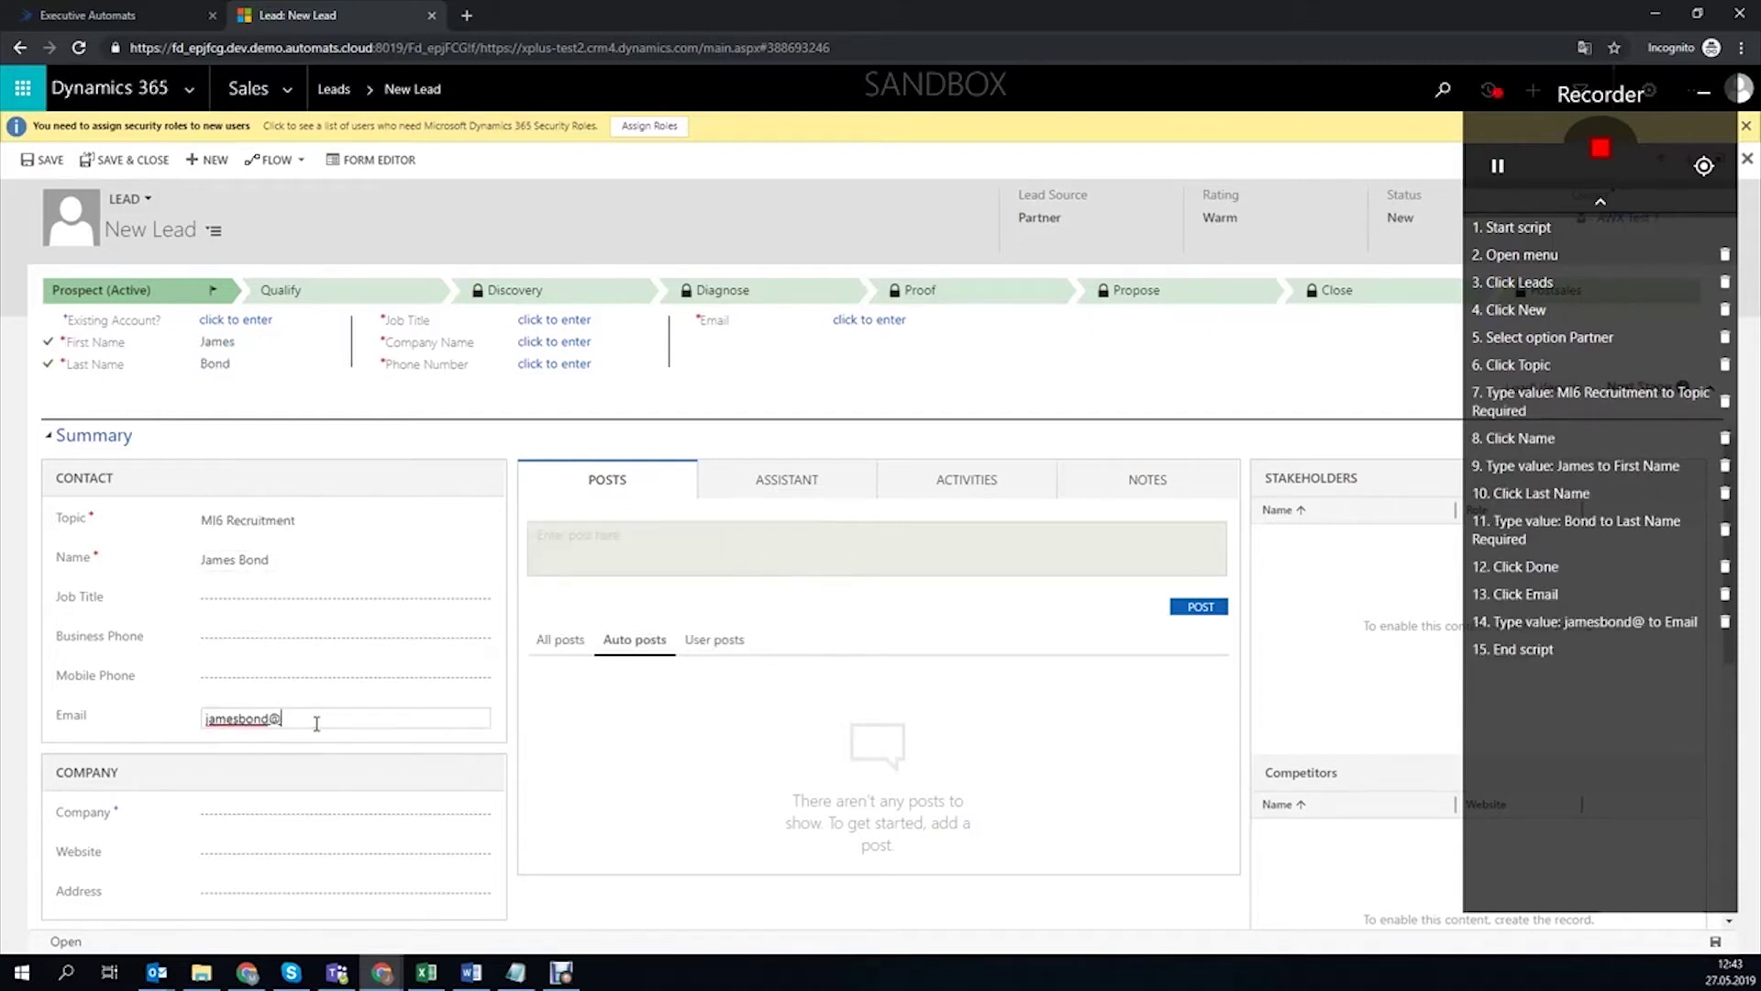
text(mi6.org)
click(228, 815)
text(MI6)
click(46, 163)
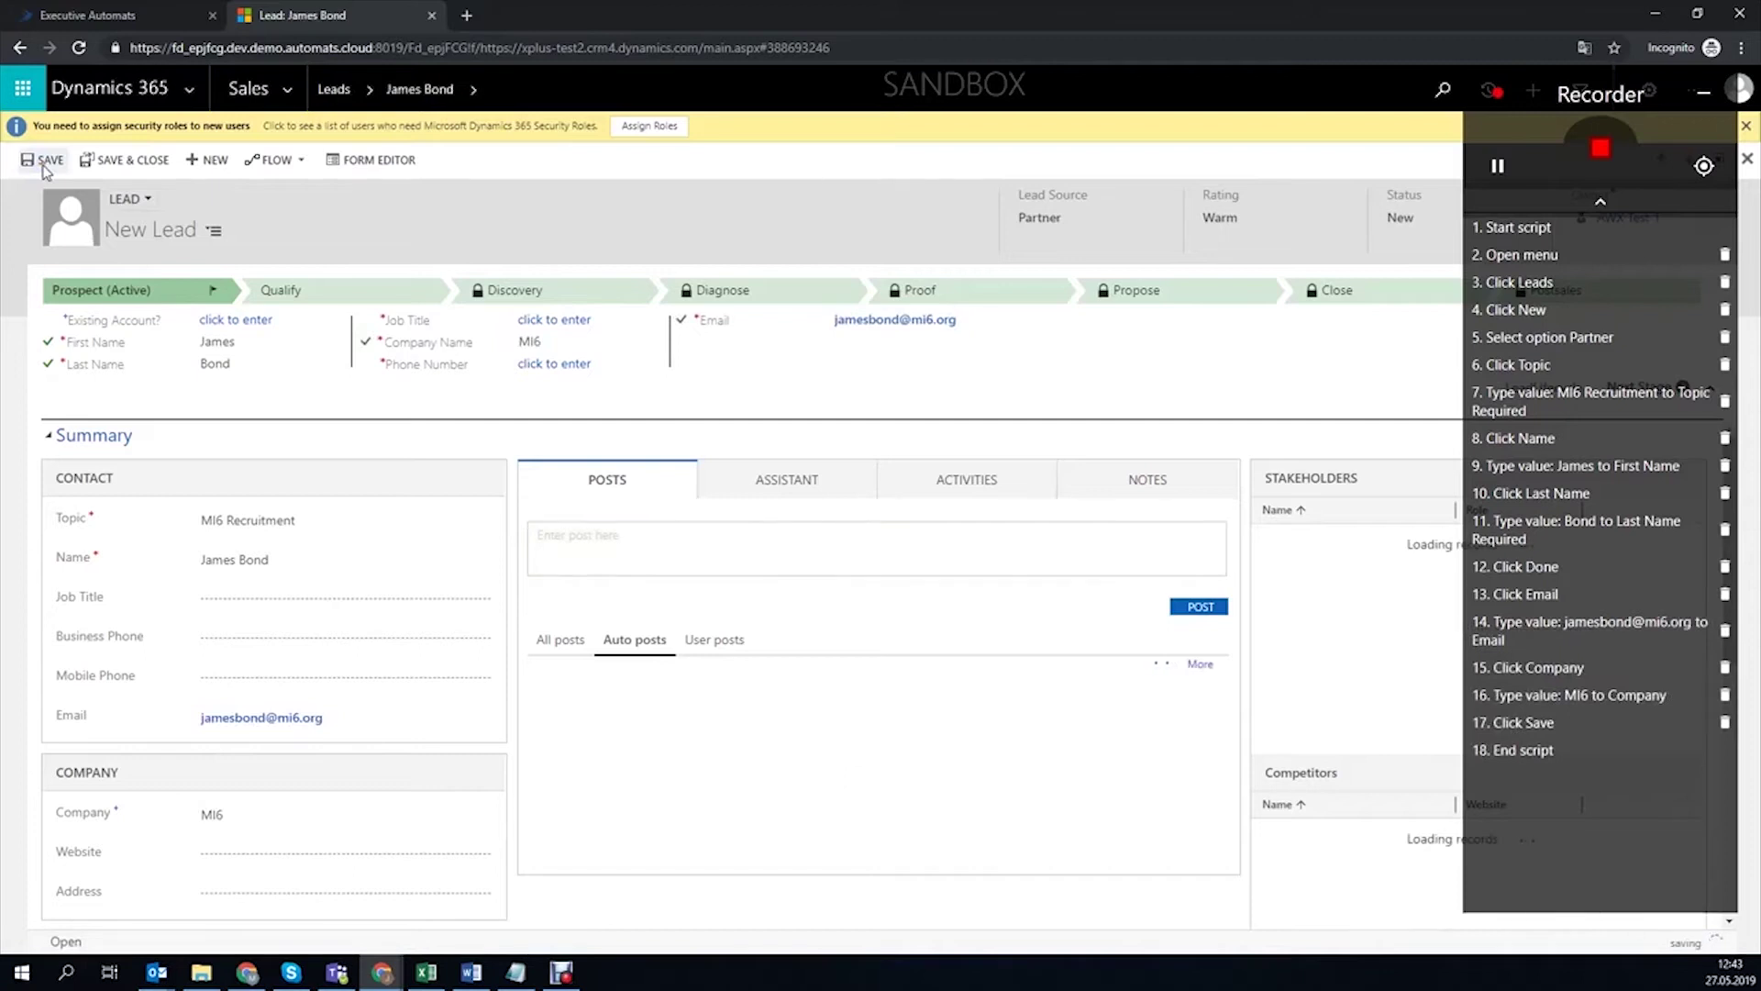
- Start another new lead, then stop the Recorder and keep the recorded steps
click(41, 163)
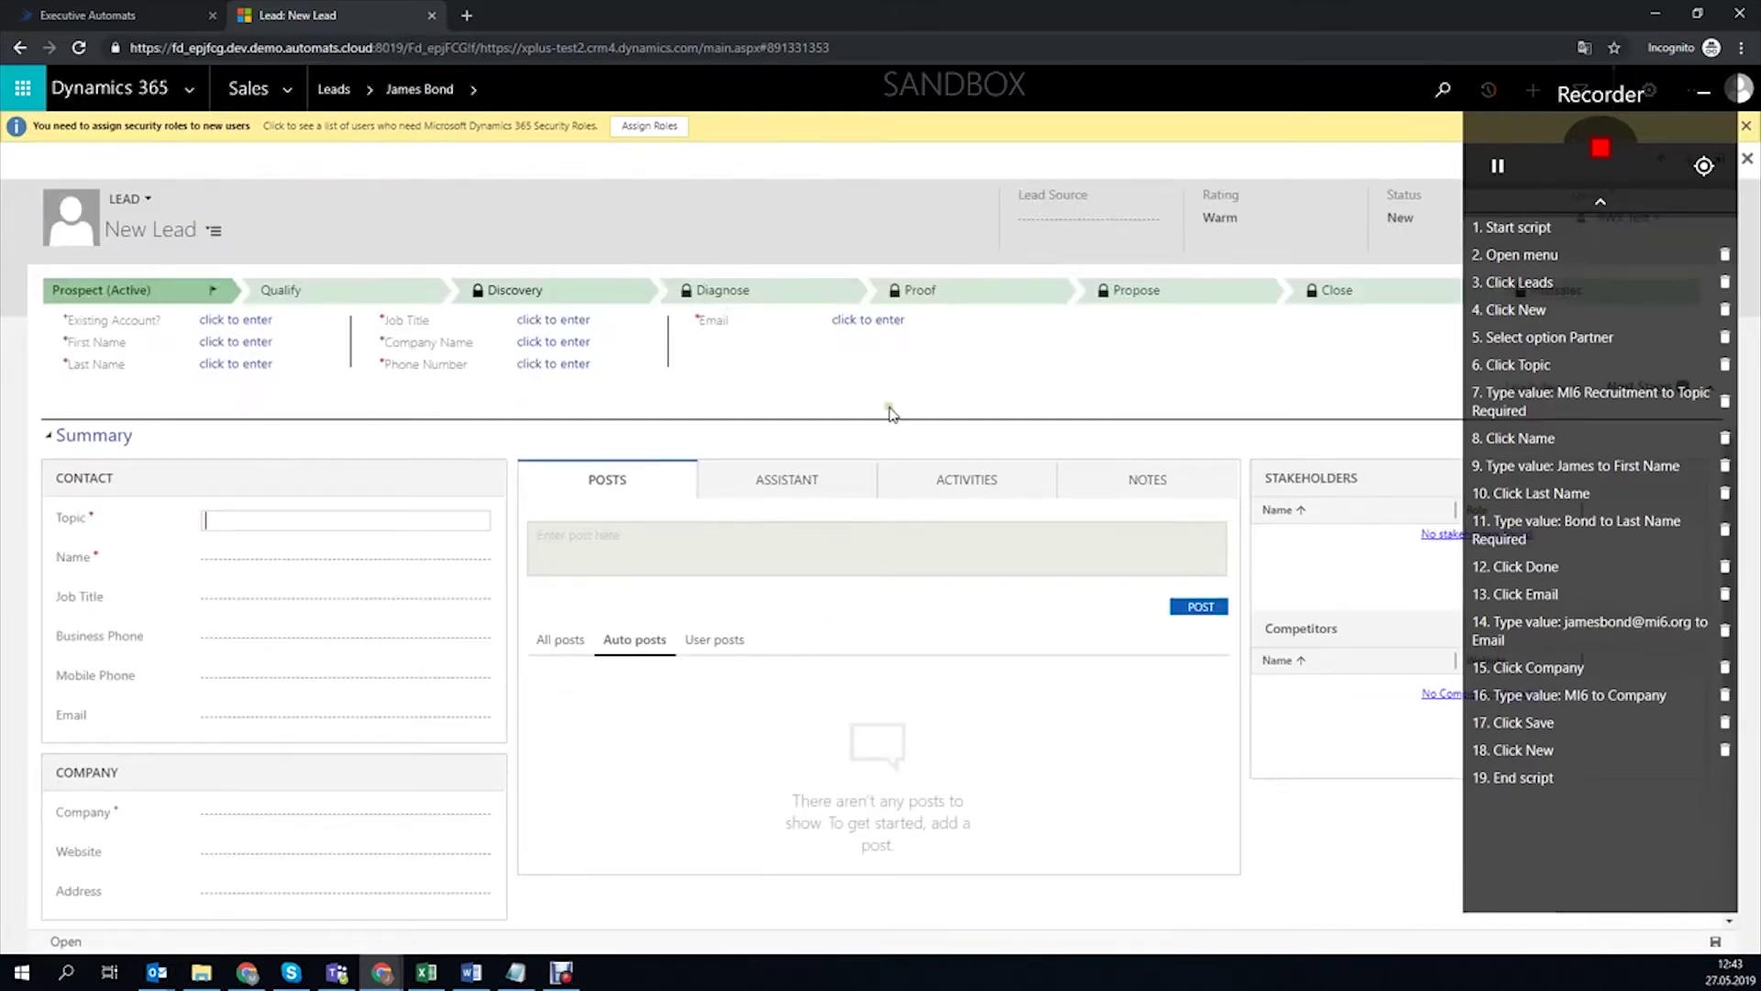
click(1602, 147)
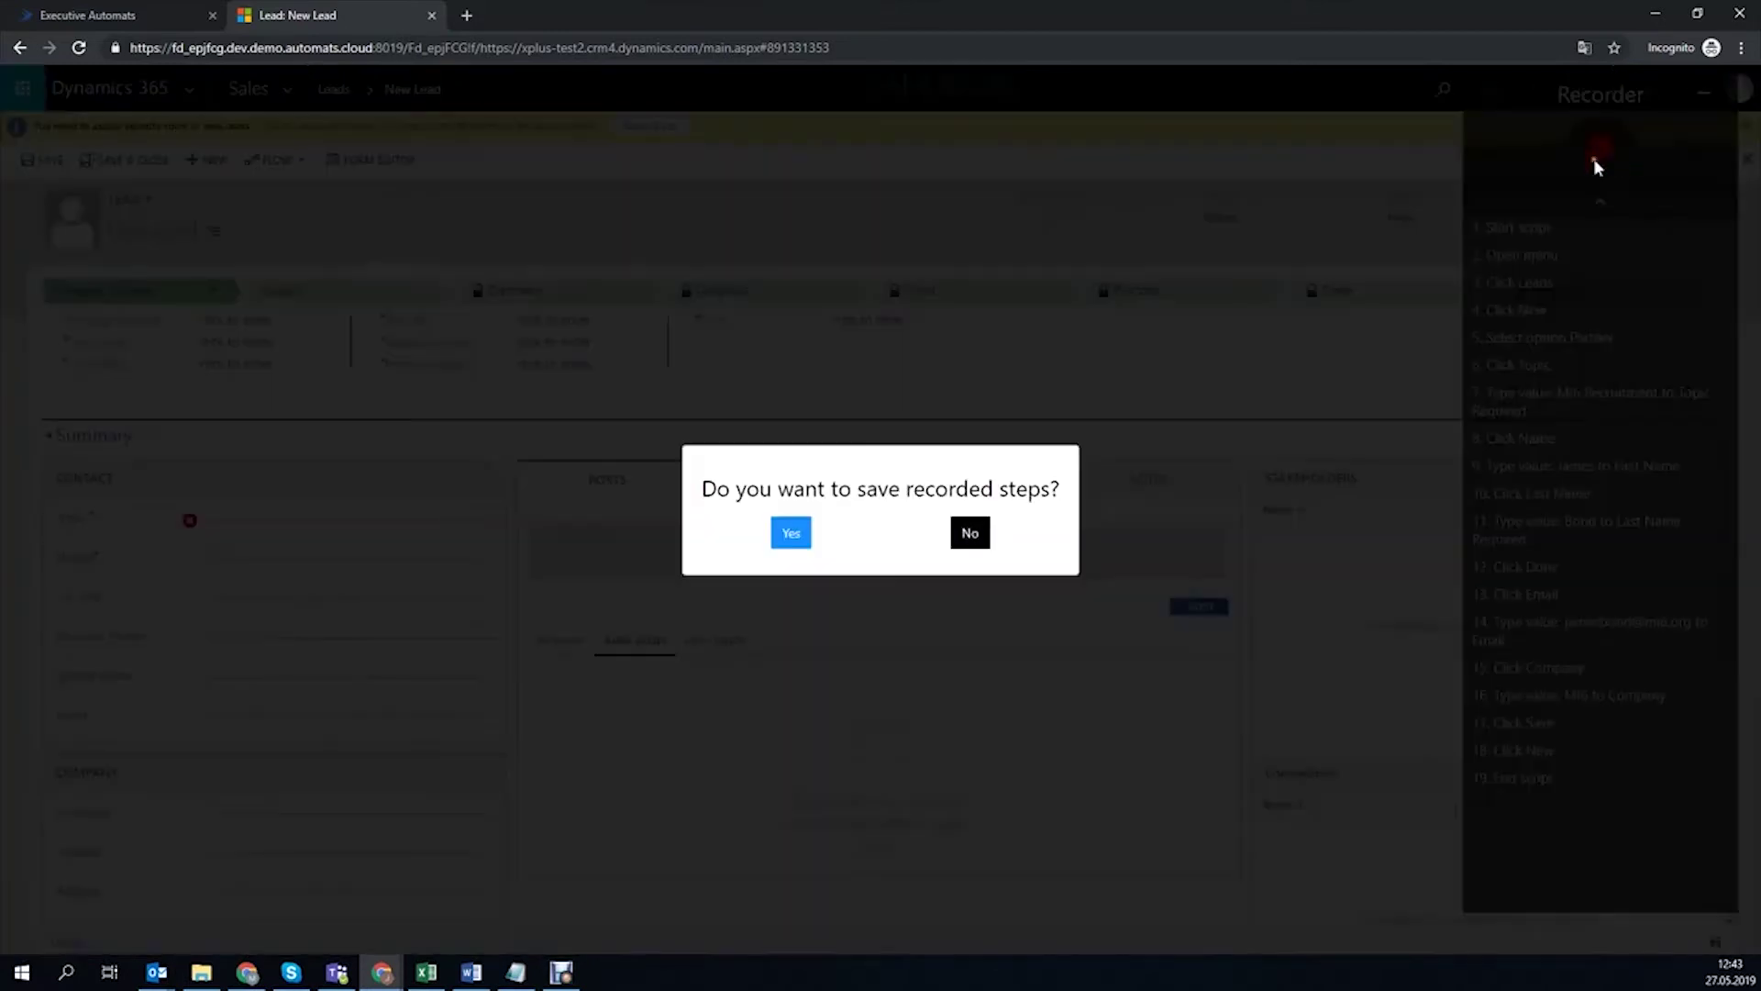
click(794, 536)
click(793, 538)
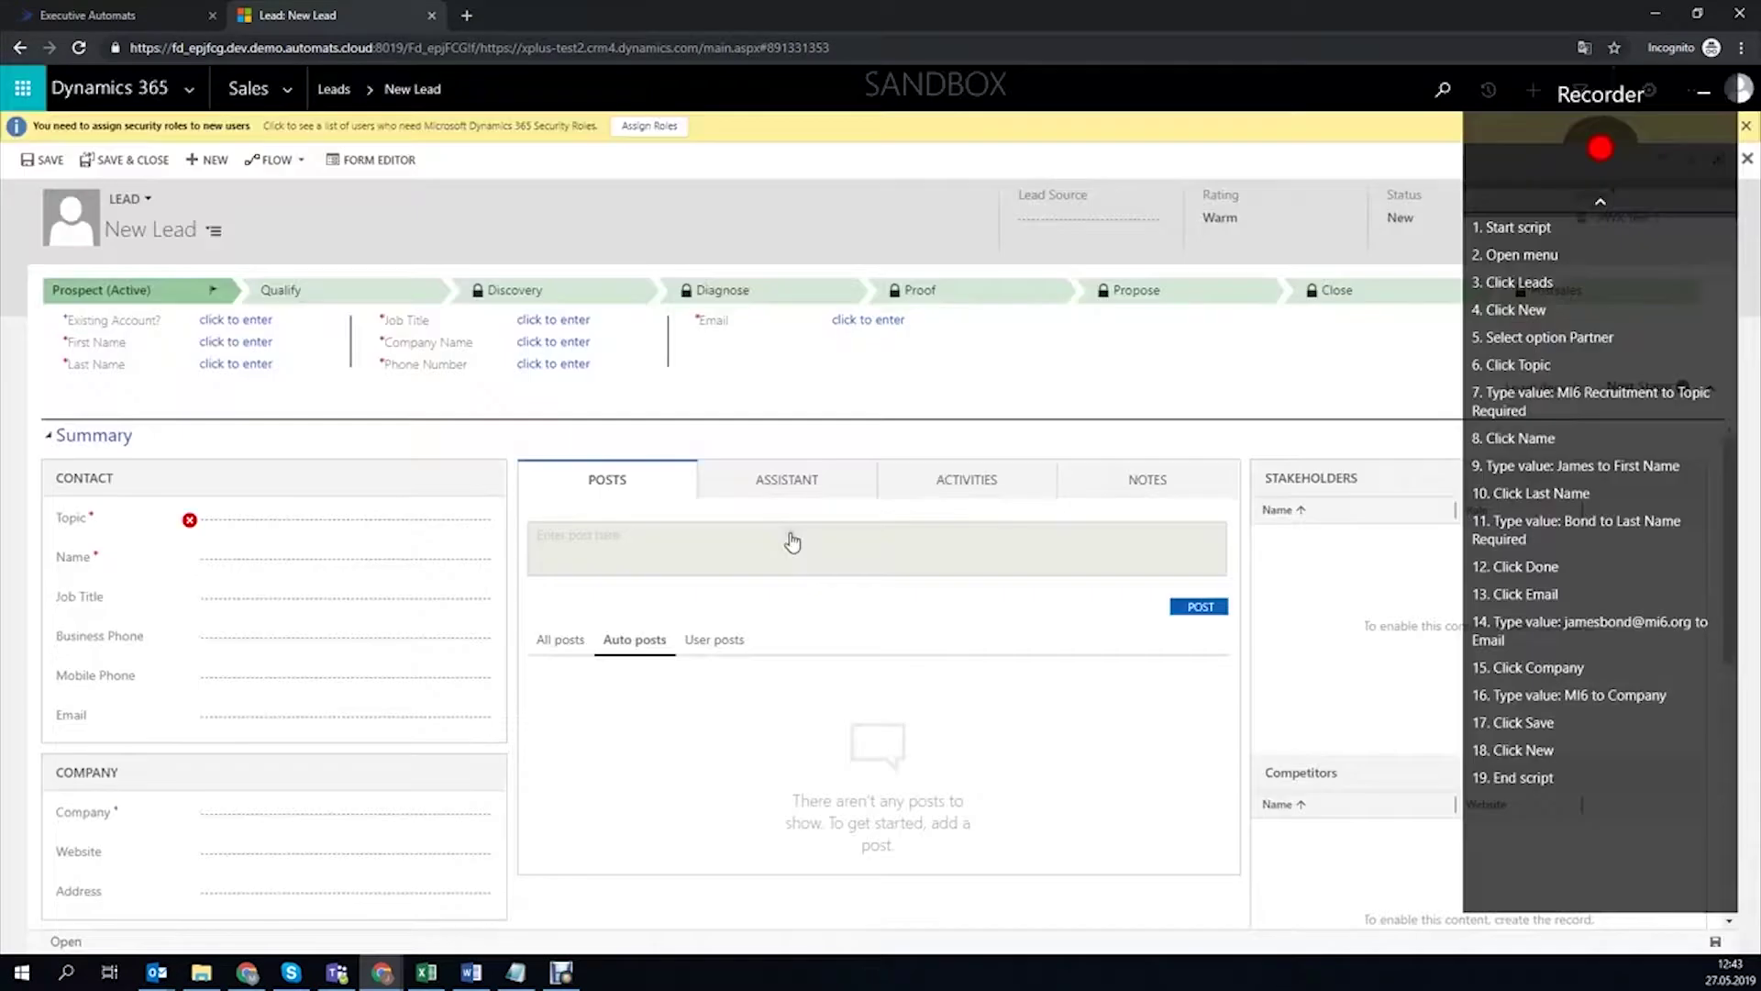
- Review the Creating Leads script's General tab and its Excel data source file
click(88, 17)
scroll(395, 444, down, 3)
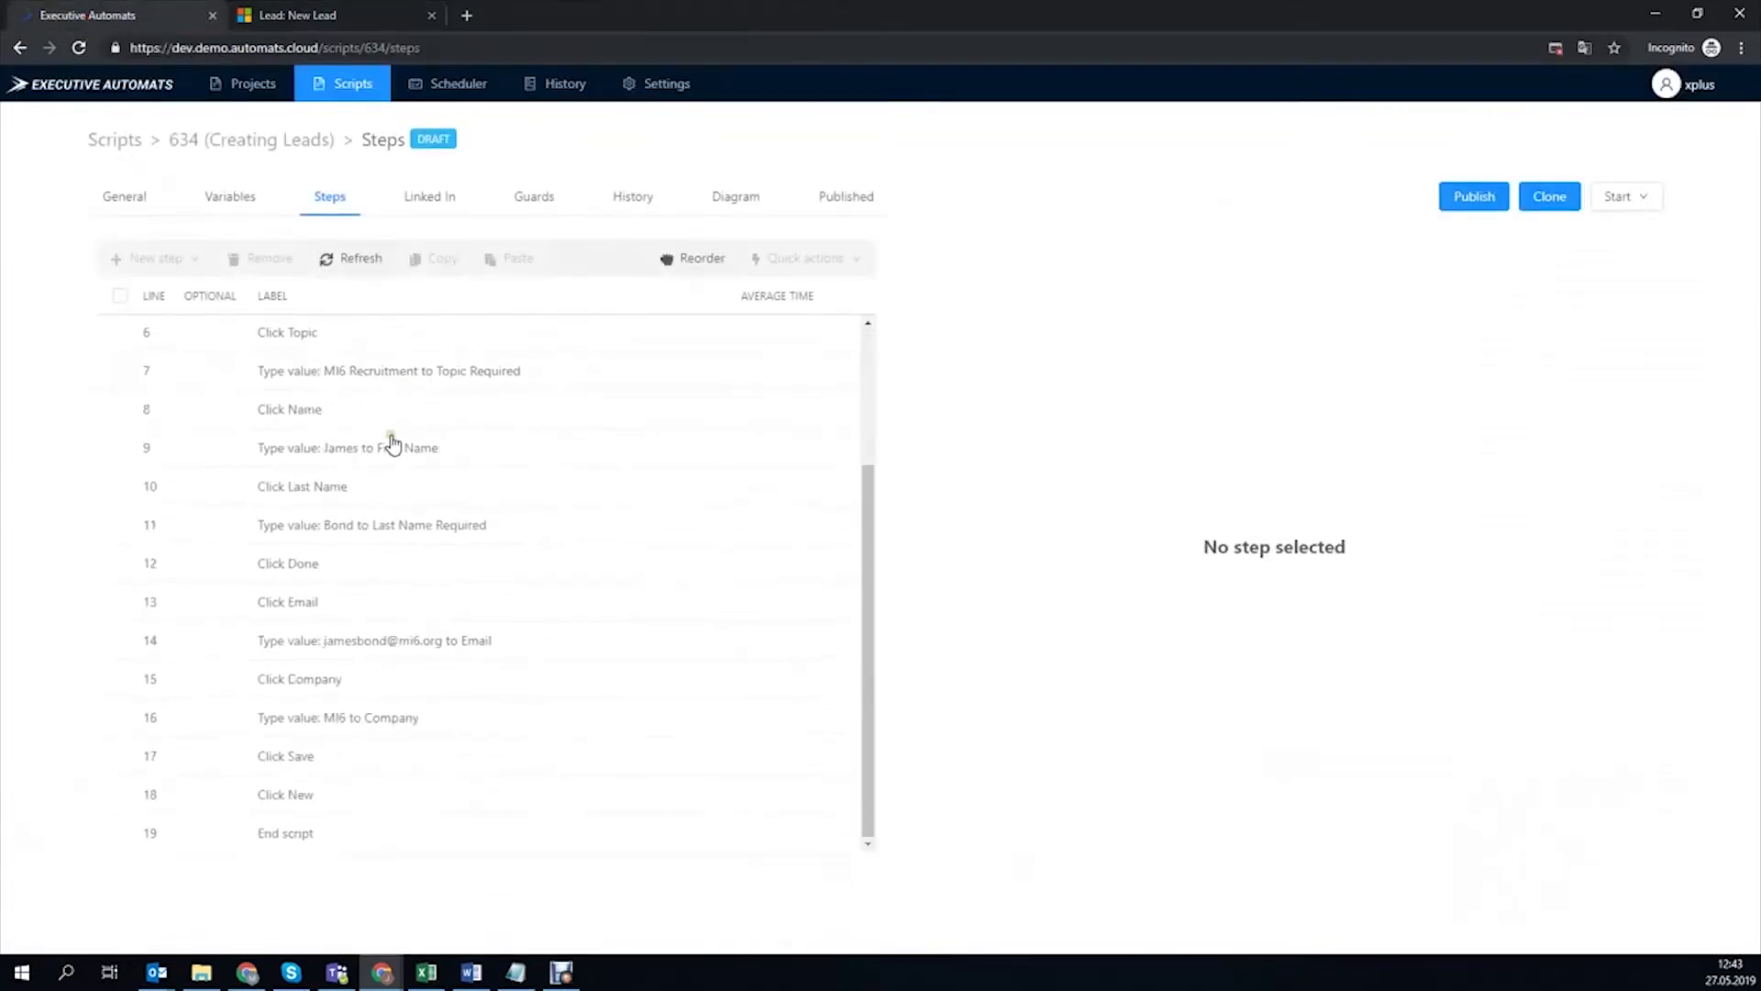
scroll(393, 445, up, 3)
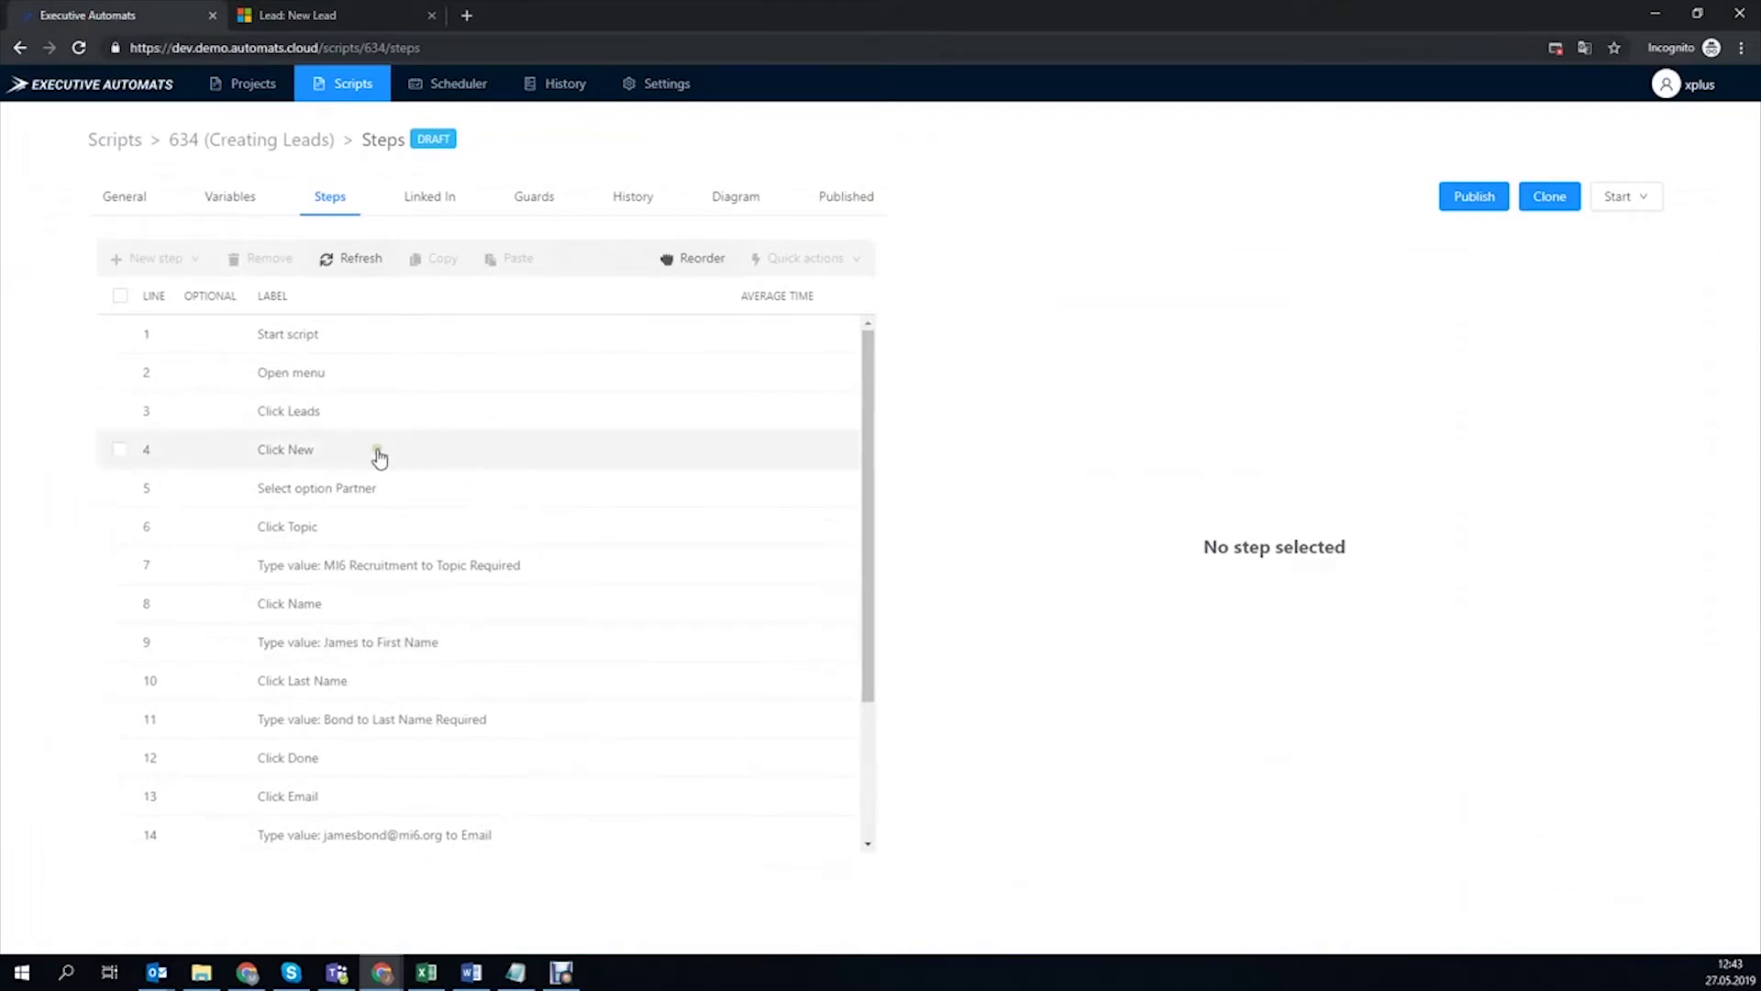
click(124, 201)
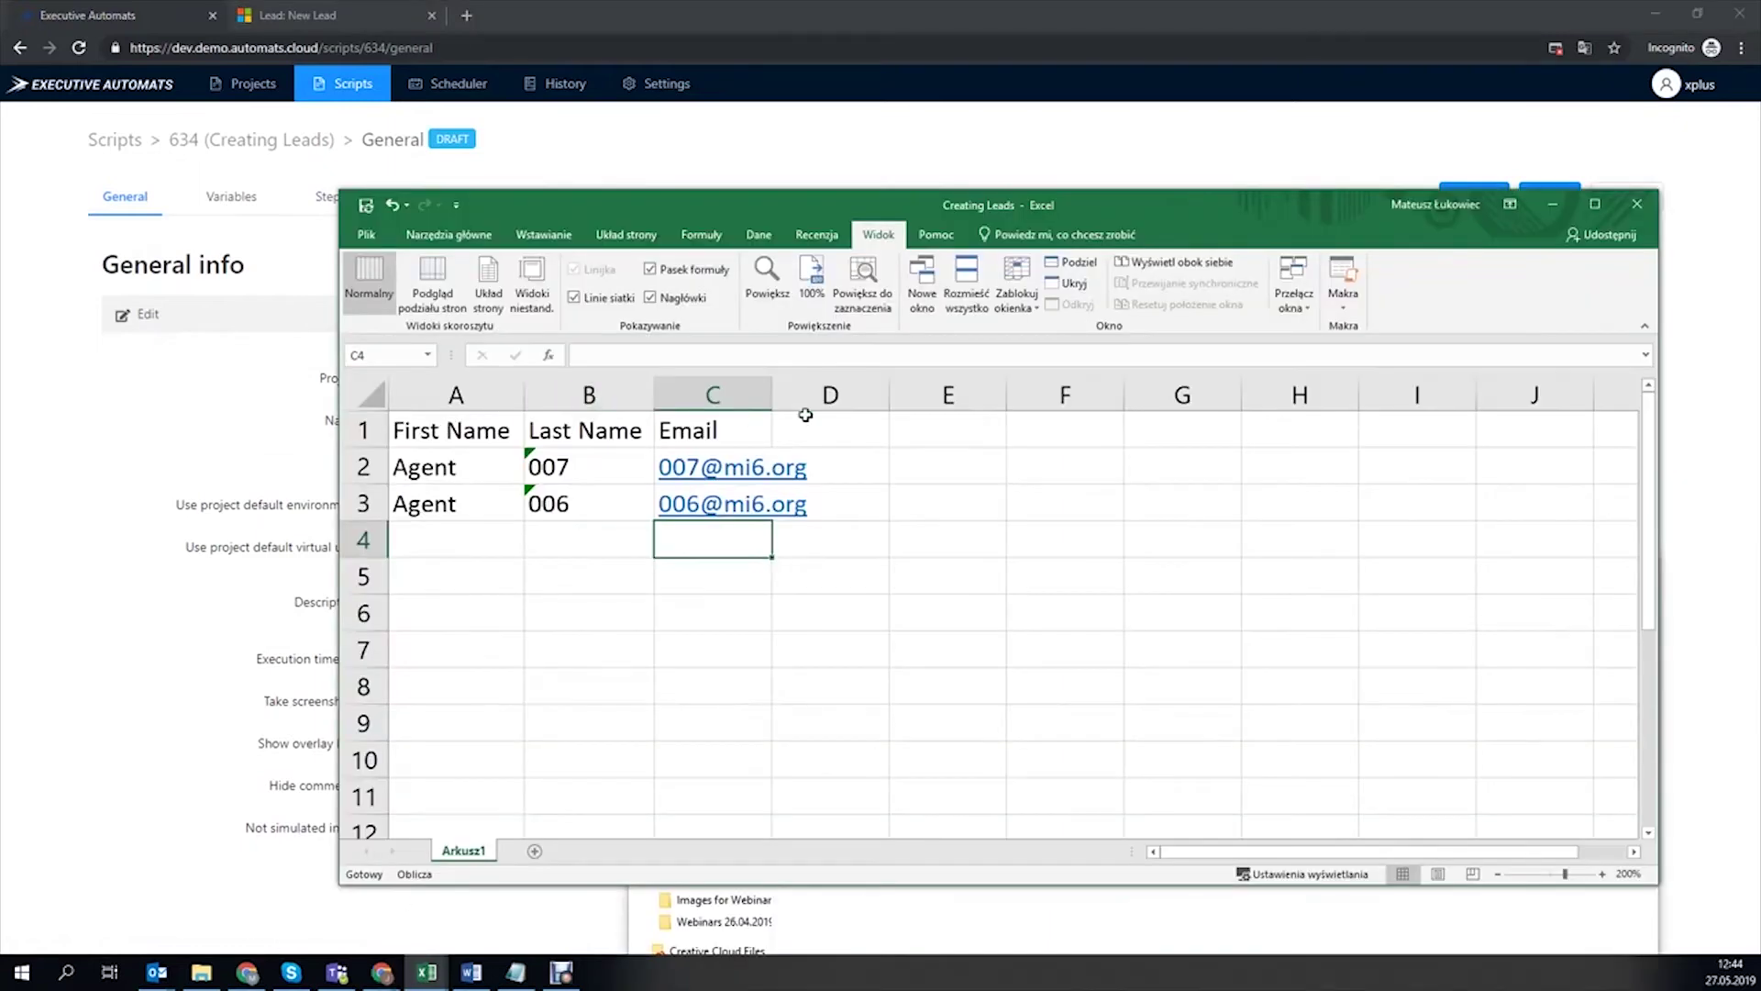
click(572, 581)
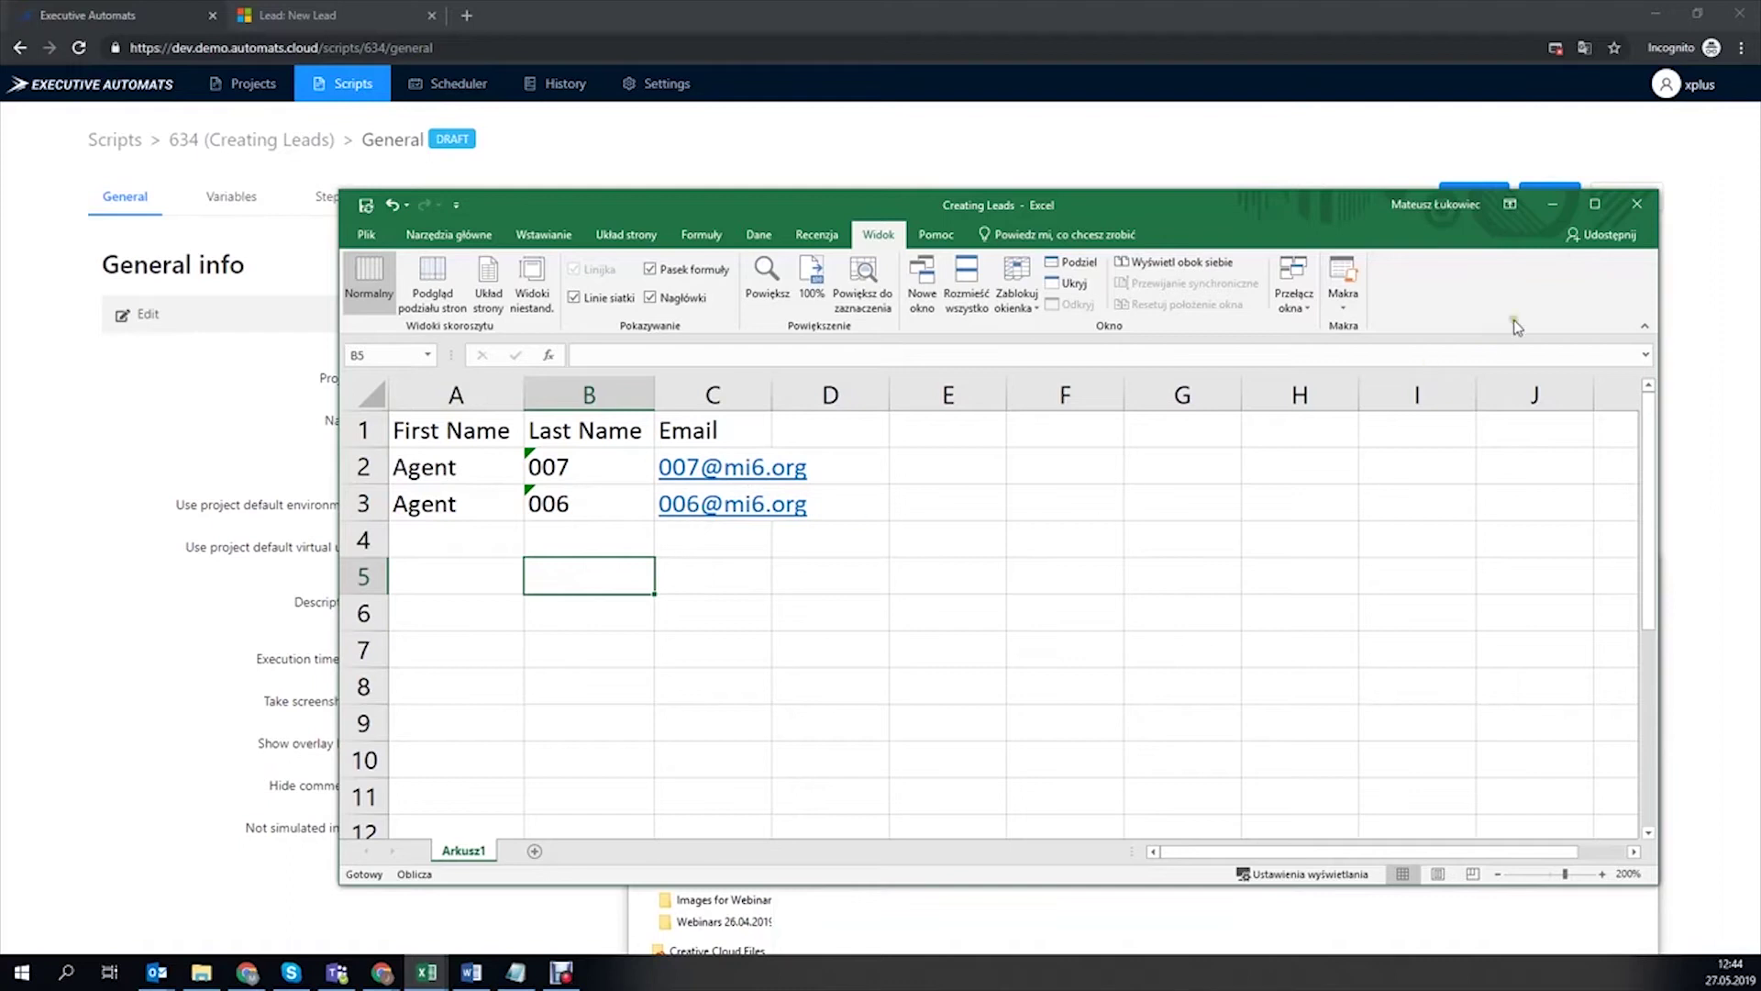
key(alt+Tab)
- Make step 9 (first name) take its value from the Arkusz1 FirstName column
click(330, 197)
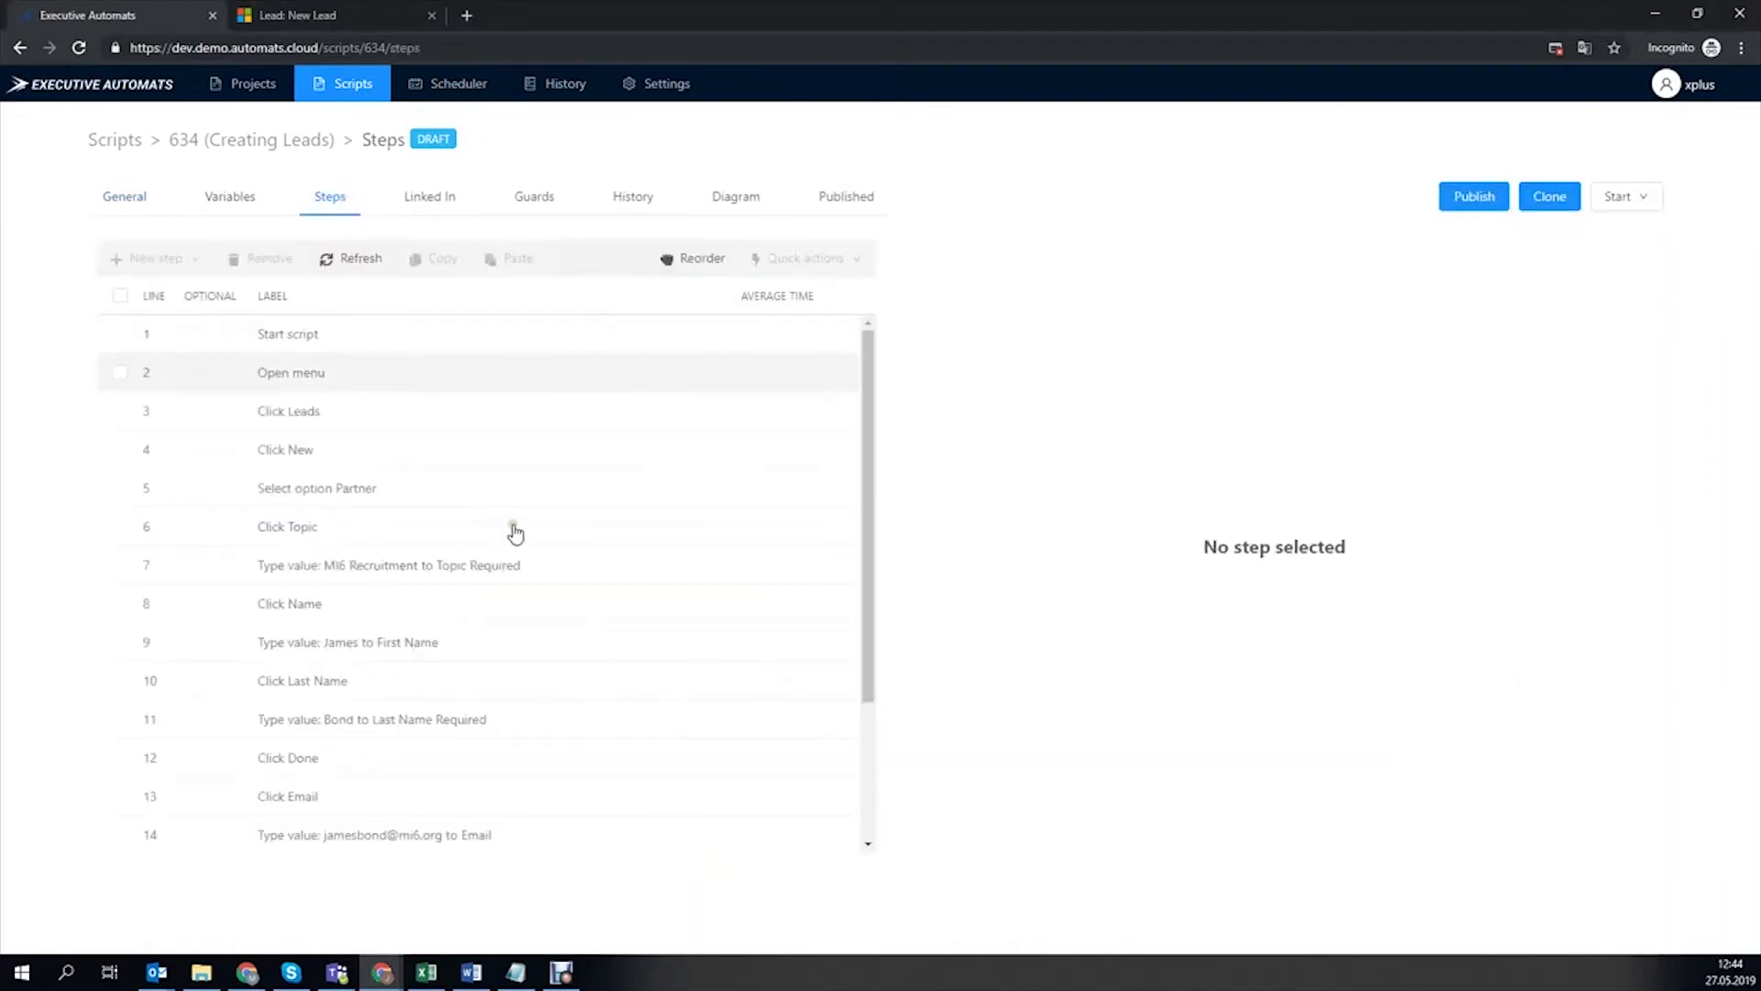
click(411, 644)
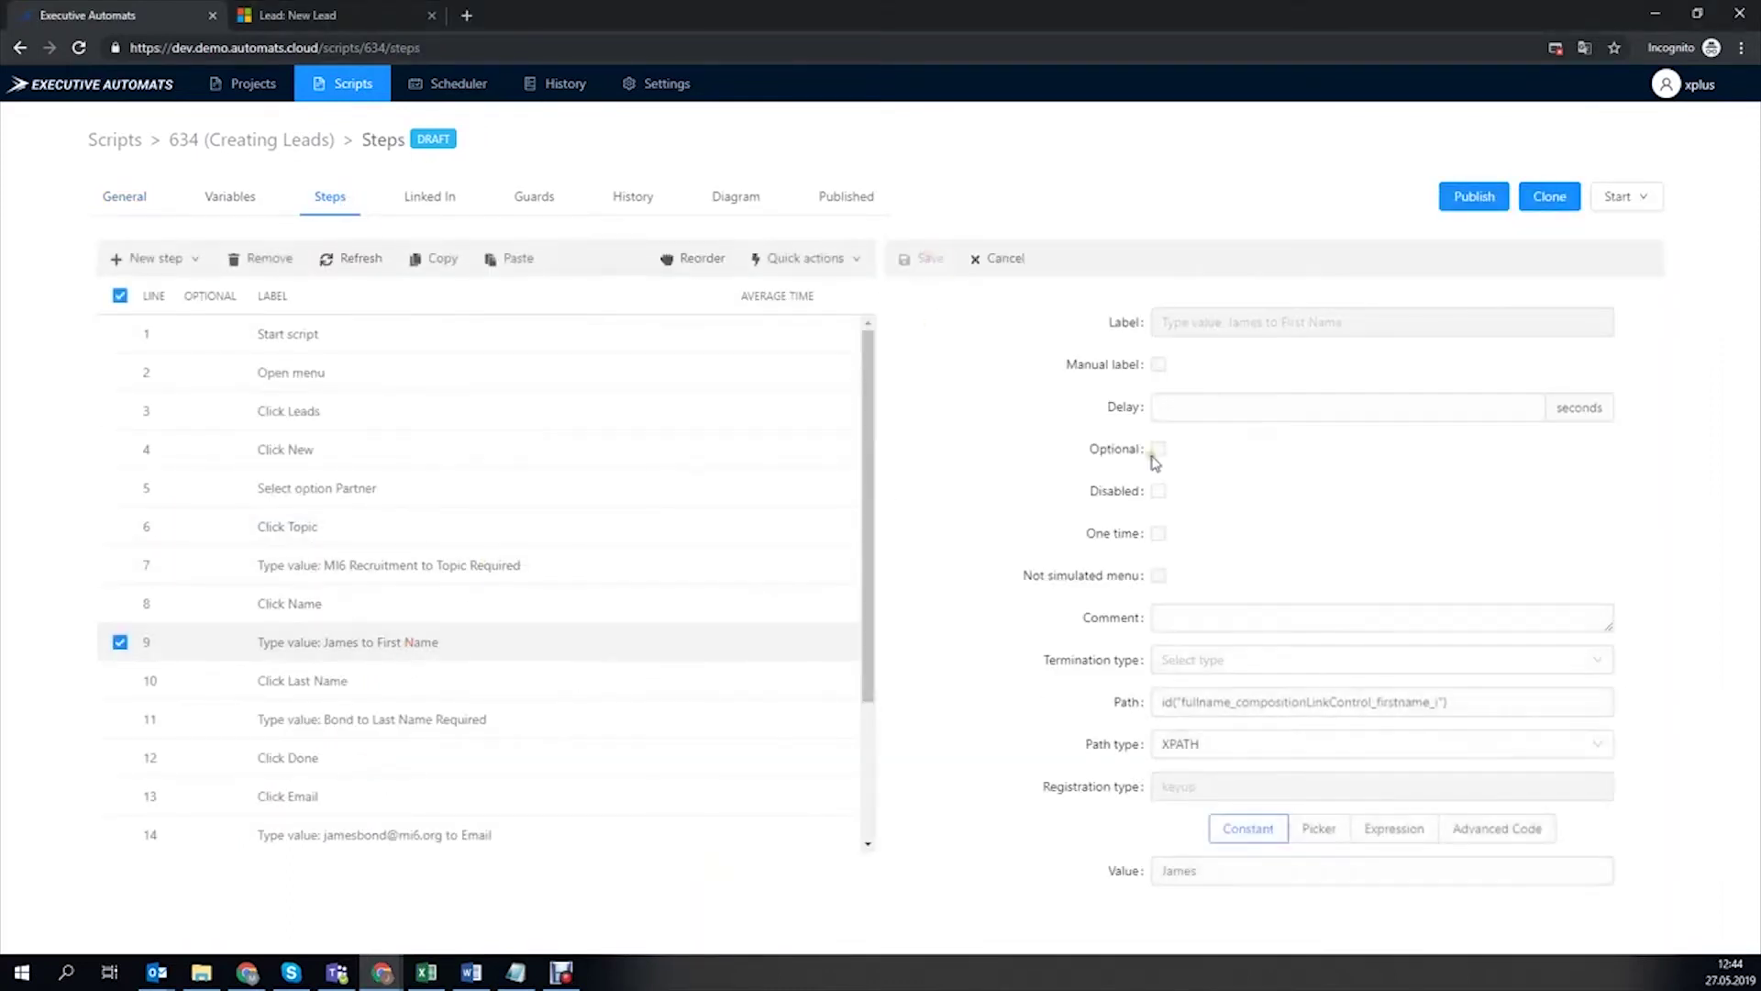
click(1317, 830)
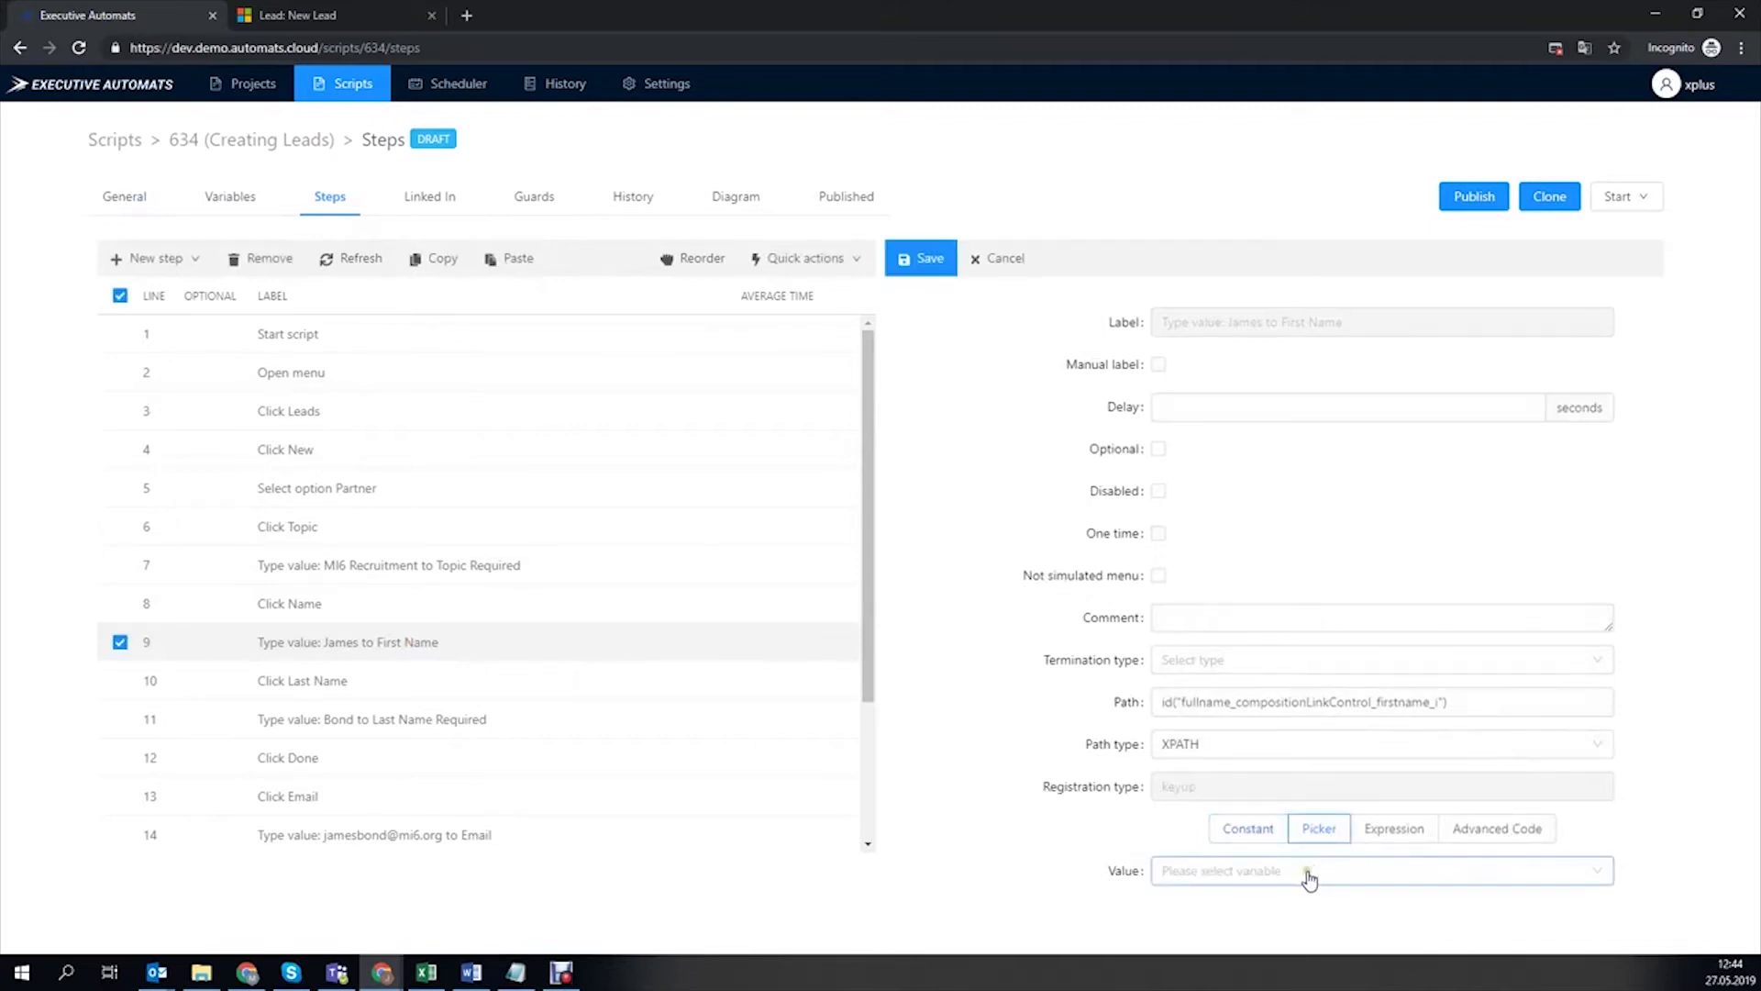
click(1268, 876)
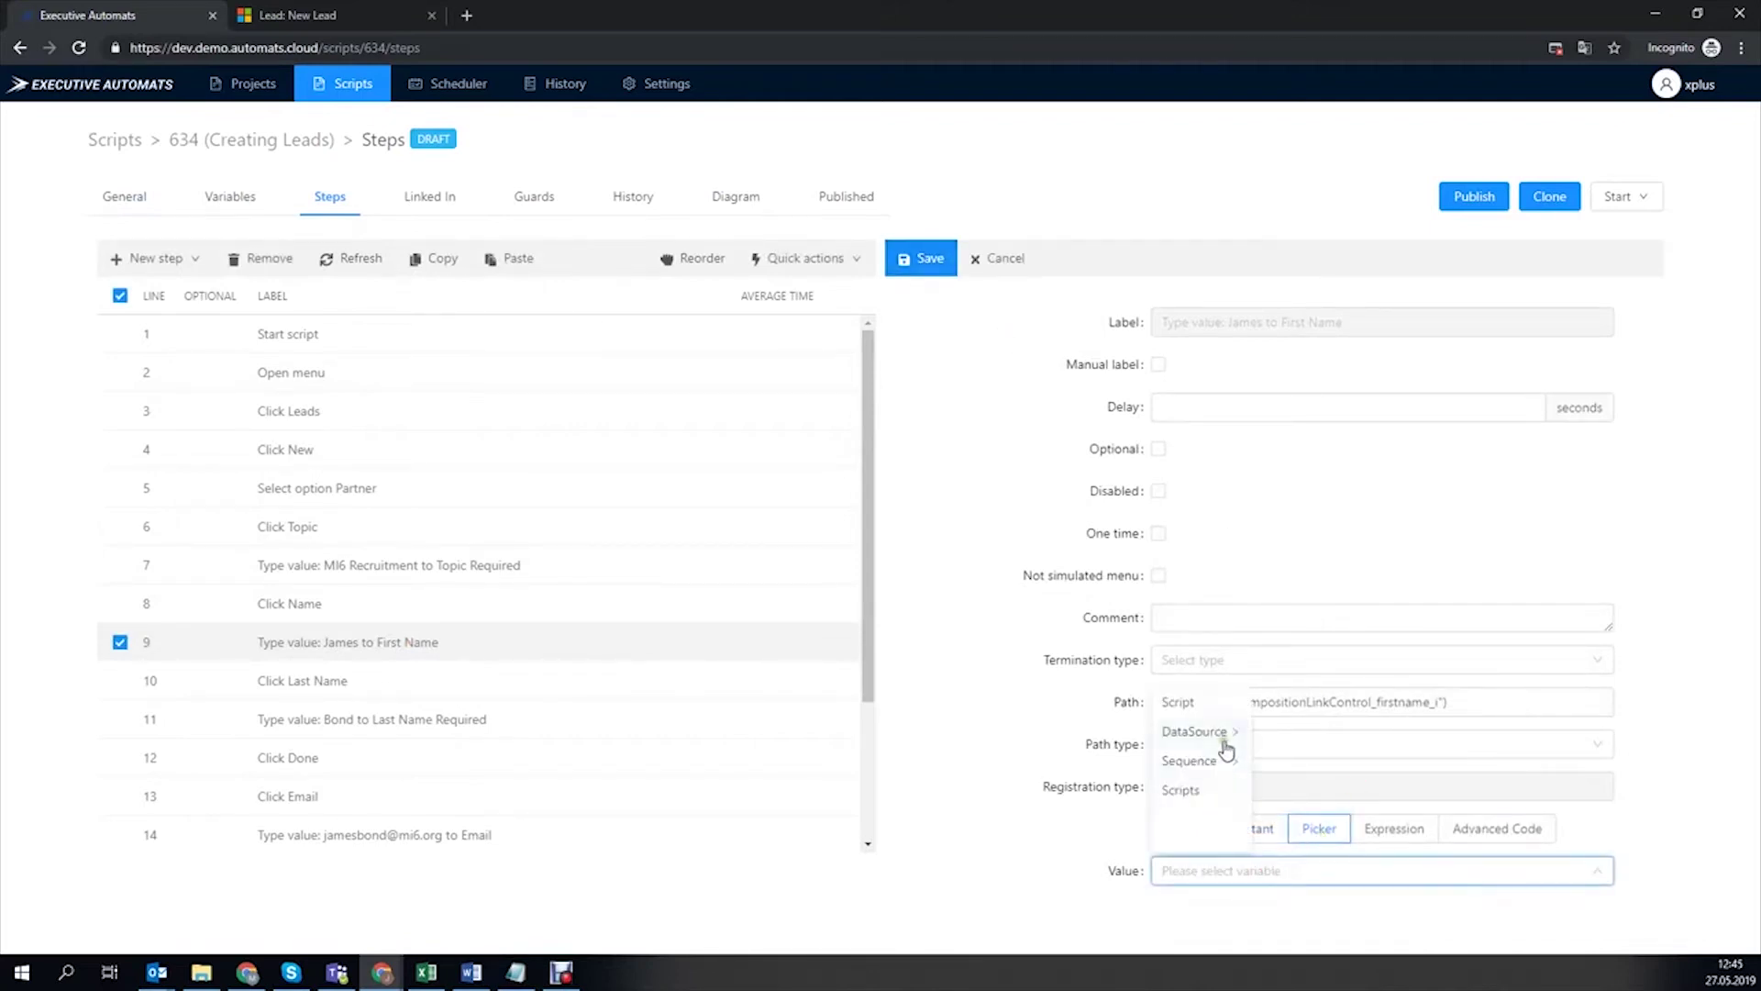
click(1210, 743)
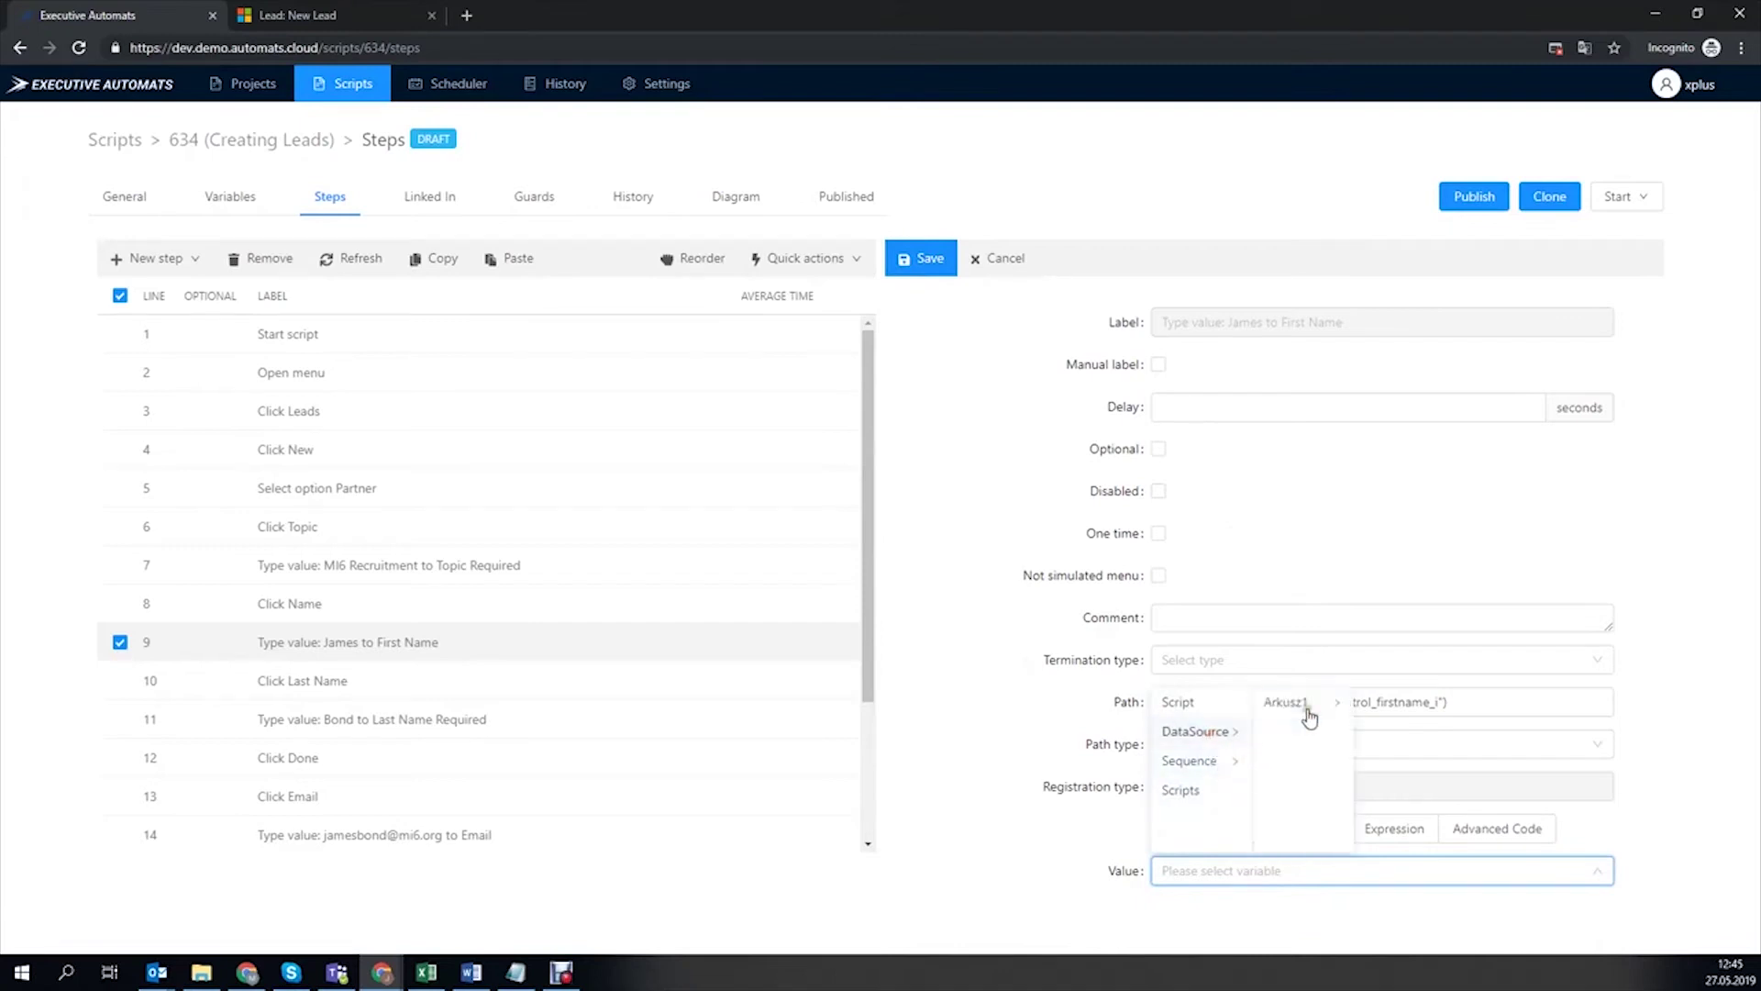
click(1300, 704)
click(1397, 734)
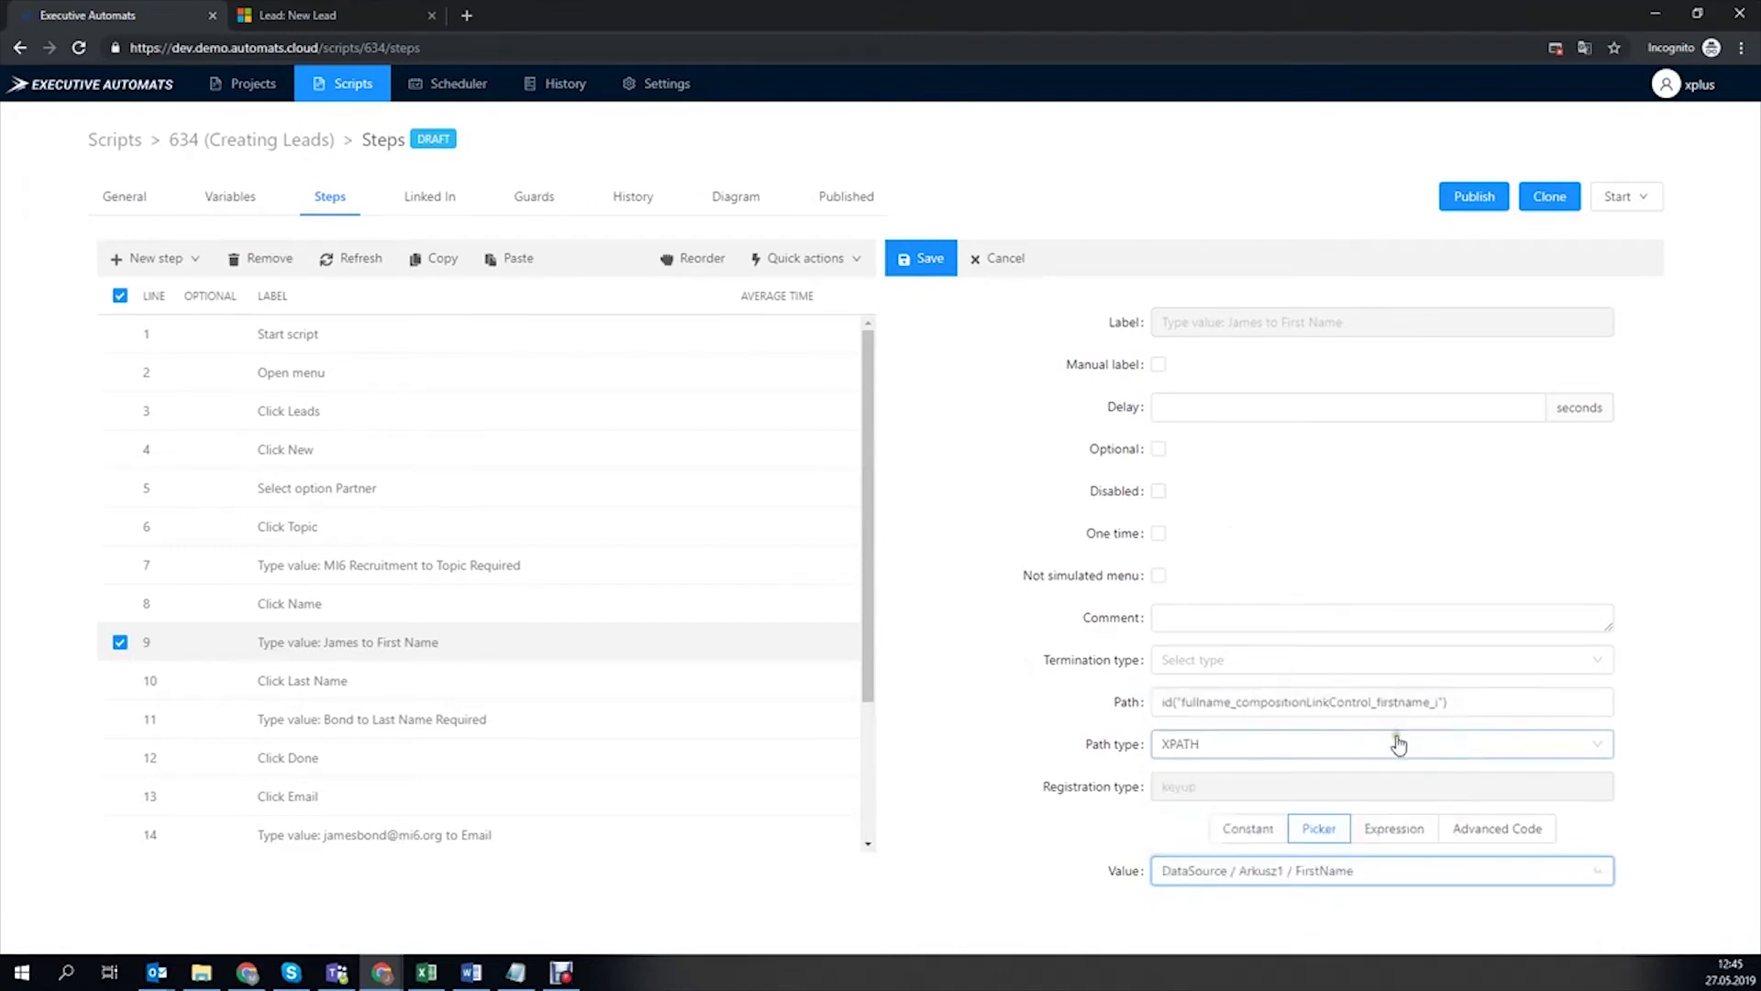
click(920, 259)
- Make step 11 (last name) take its value from an Arkusz1 data-source column
click(120, 718)
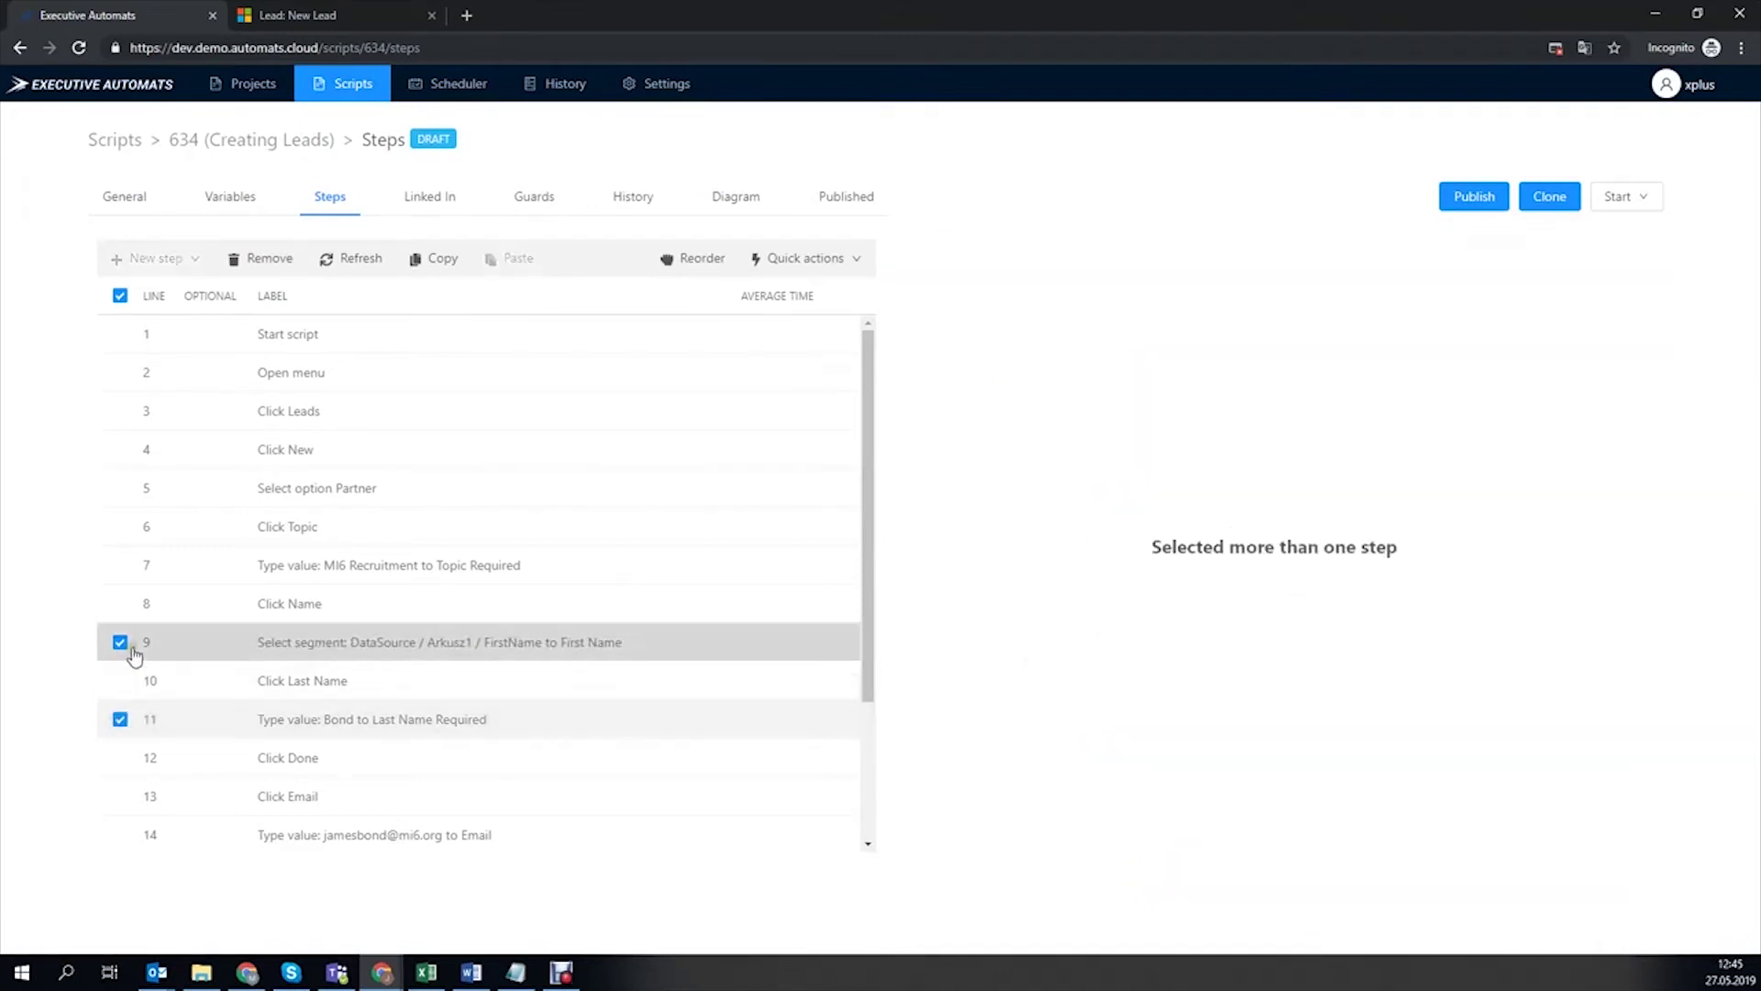
click(120, 642)
click(919, 258)
click(1320, 832)
click(1301, 873)
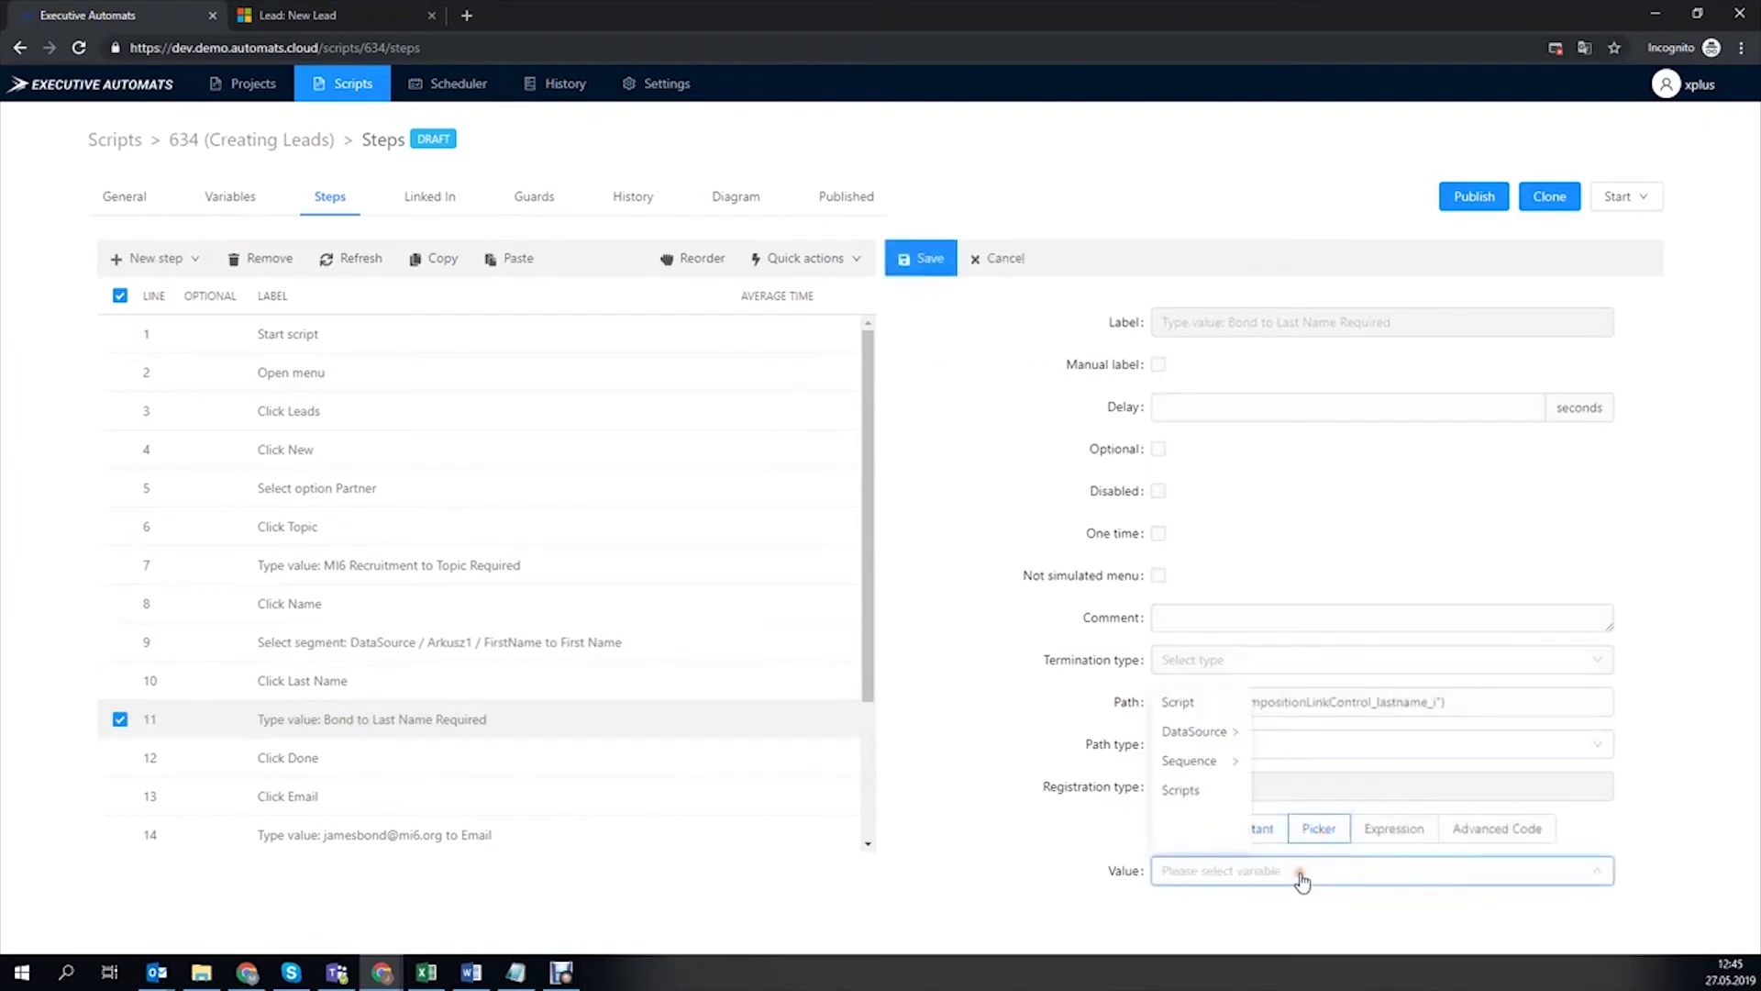
click(1397, 736)
click(919, 259)
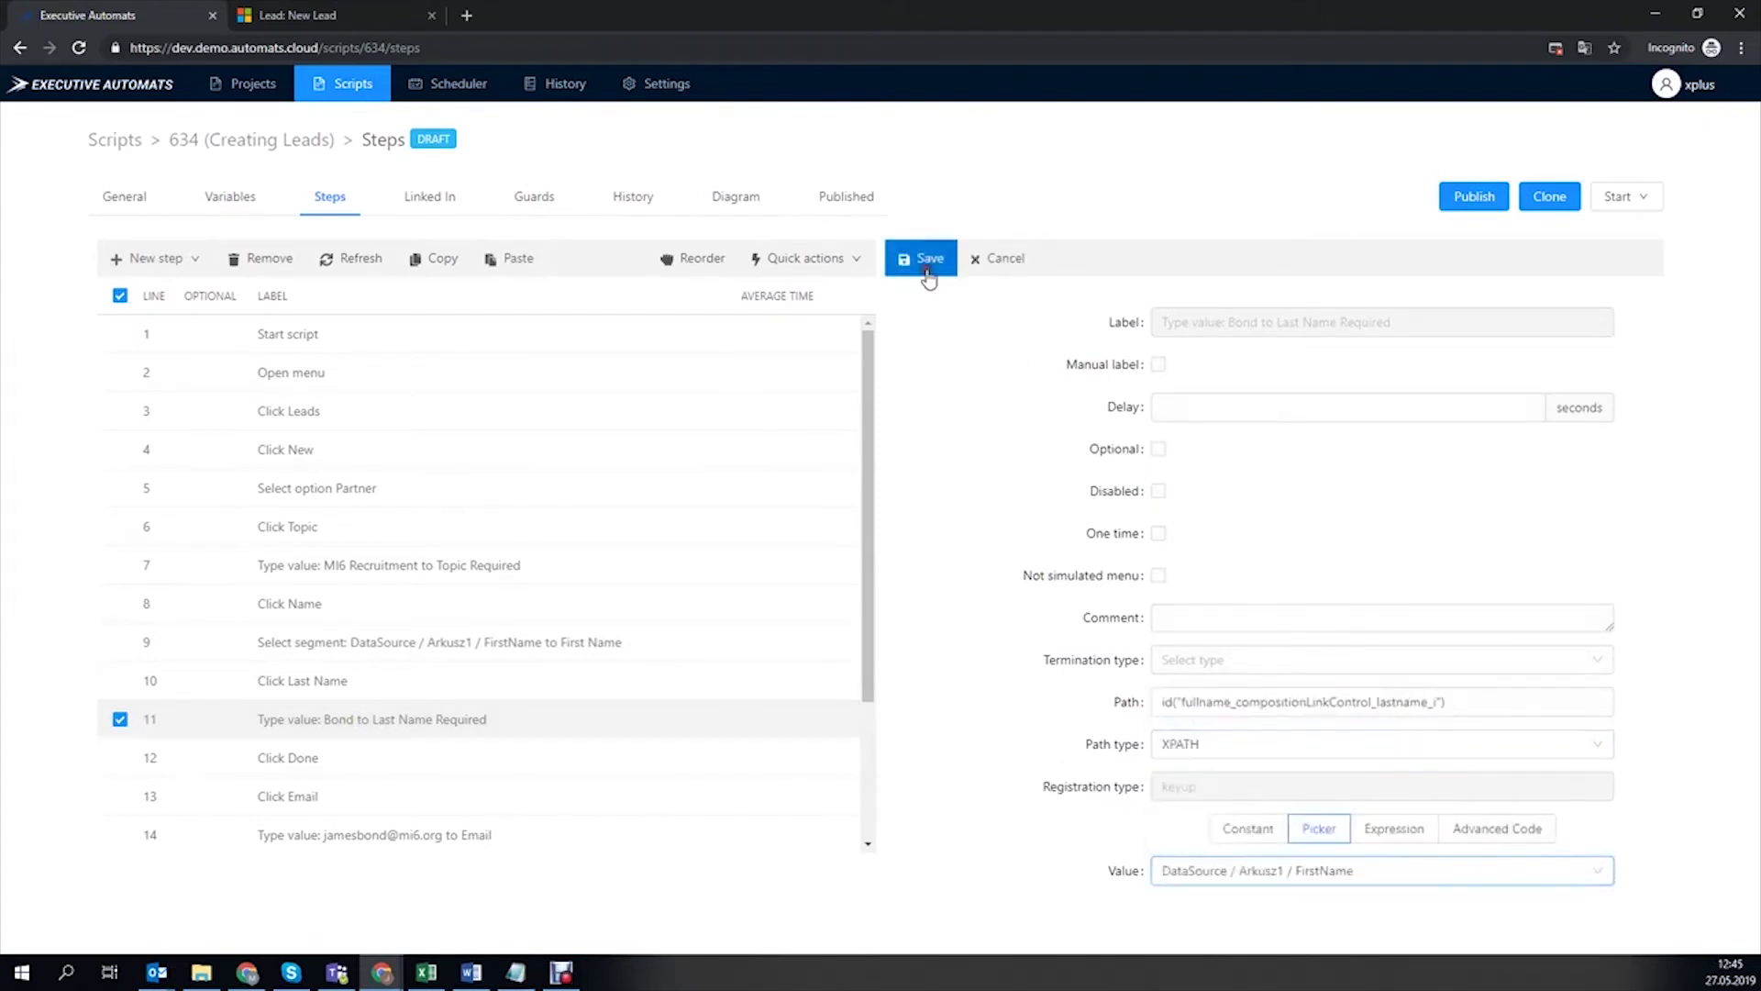
scroll(413, 593, down, 3)
- Make step 14 (email) take its value from the Arkusz1 Email column
click(119, 639)
click(119, 525)
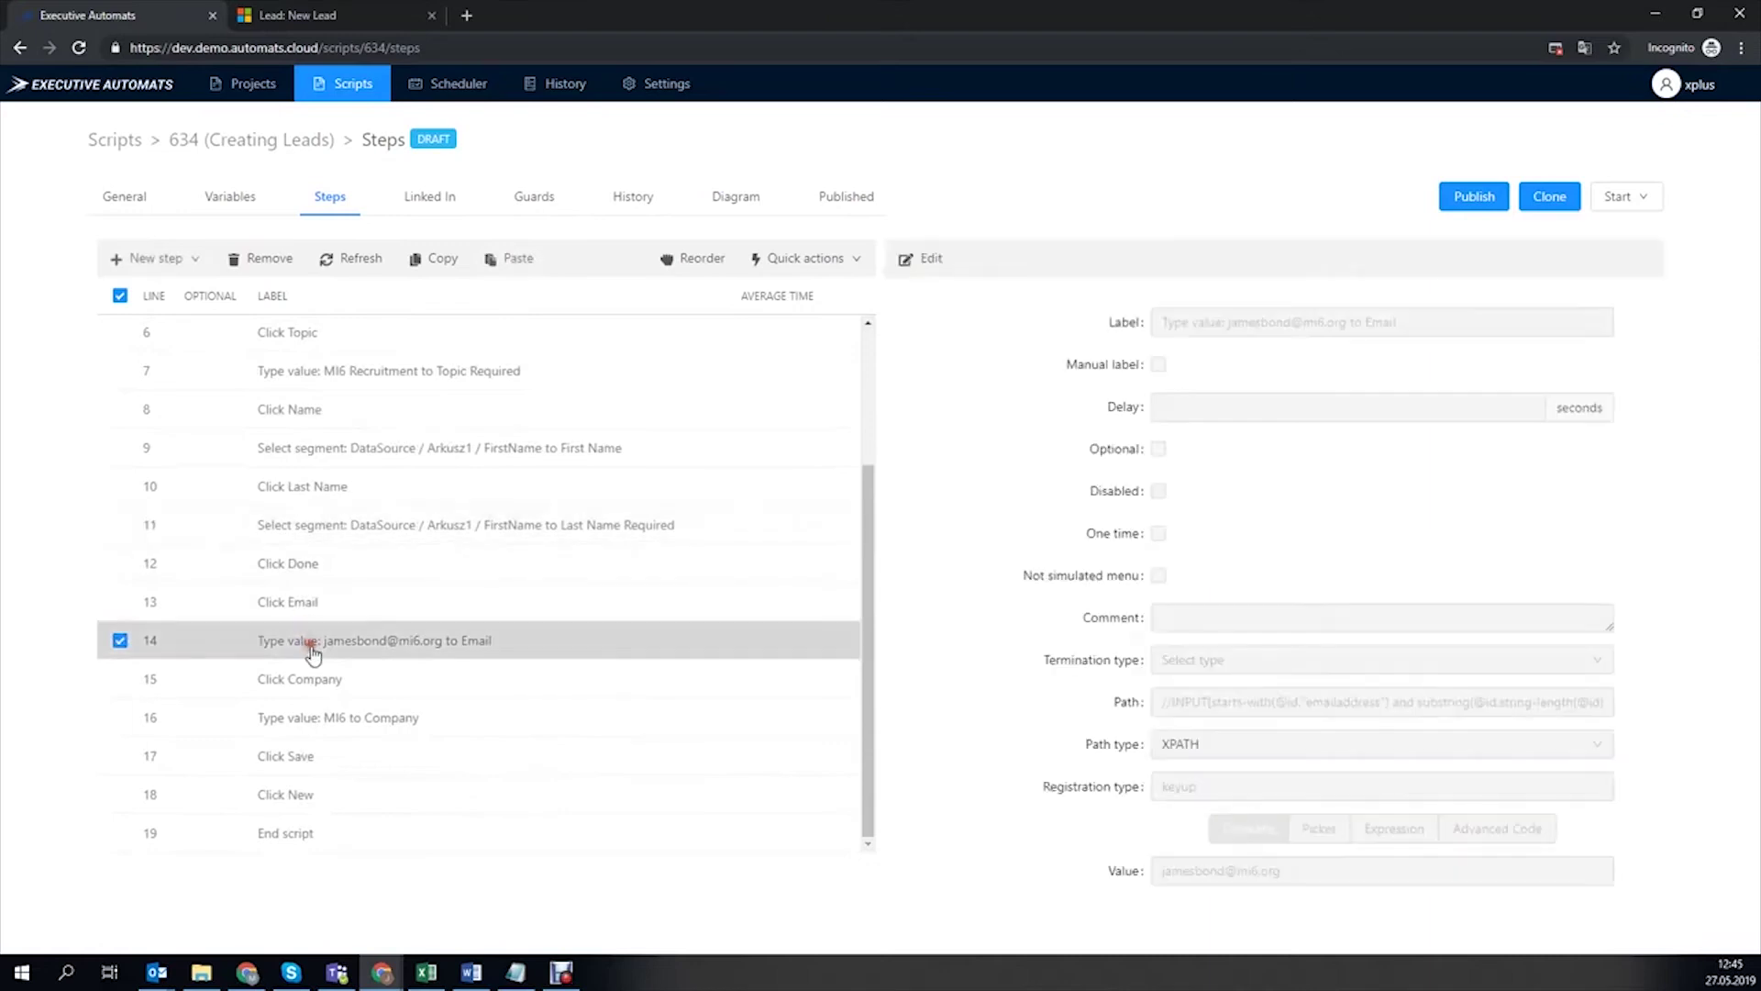
click(919, 259)
click(1318, 828)
click(1319, 874)
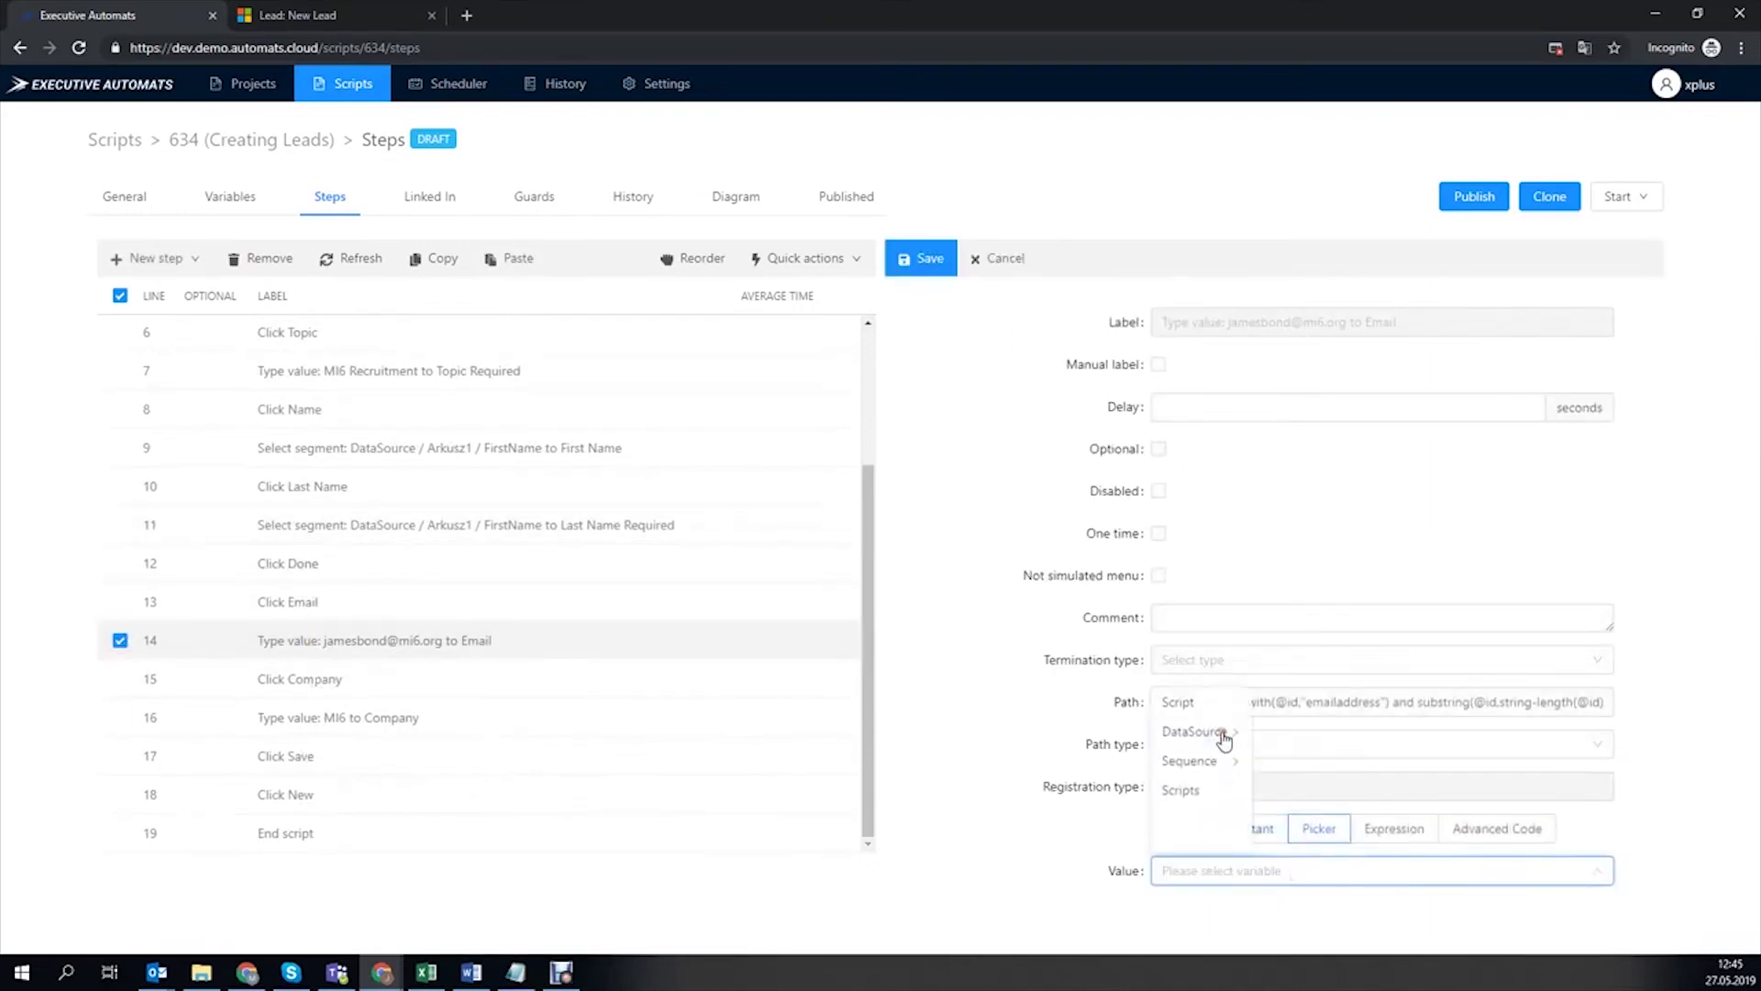
click(1381, 703)
key(Return)
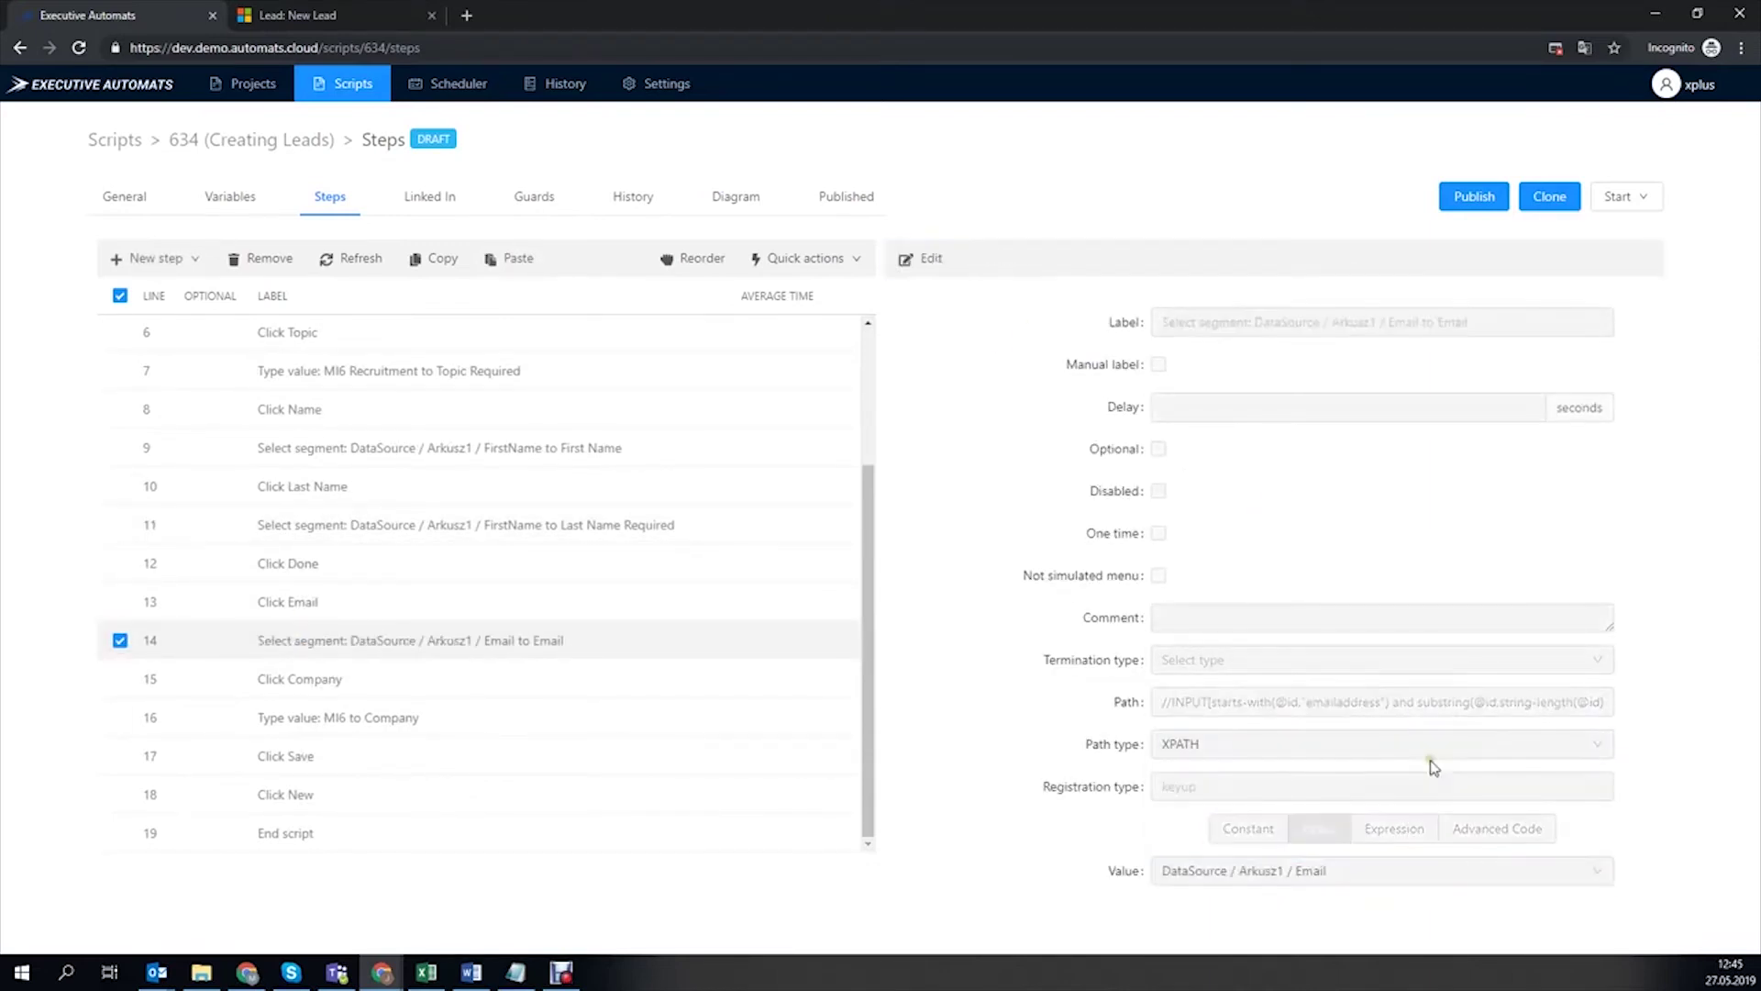
click(120, 799)
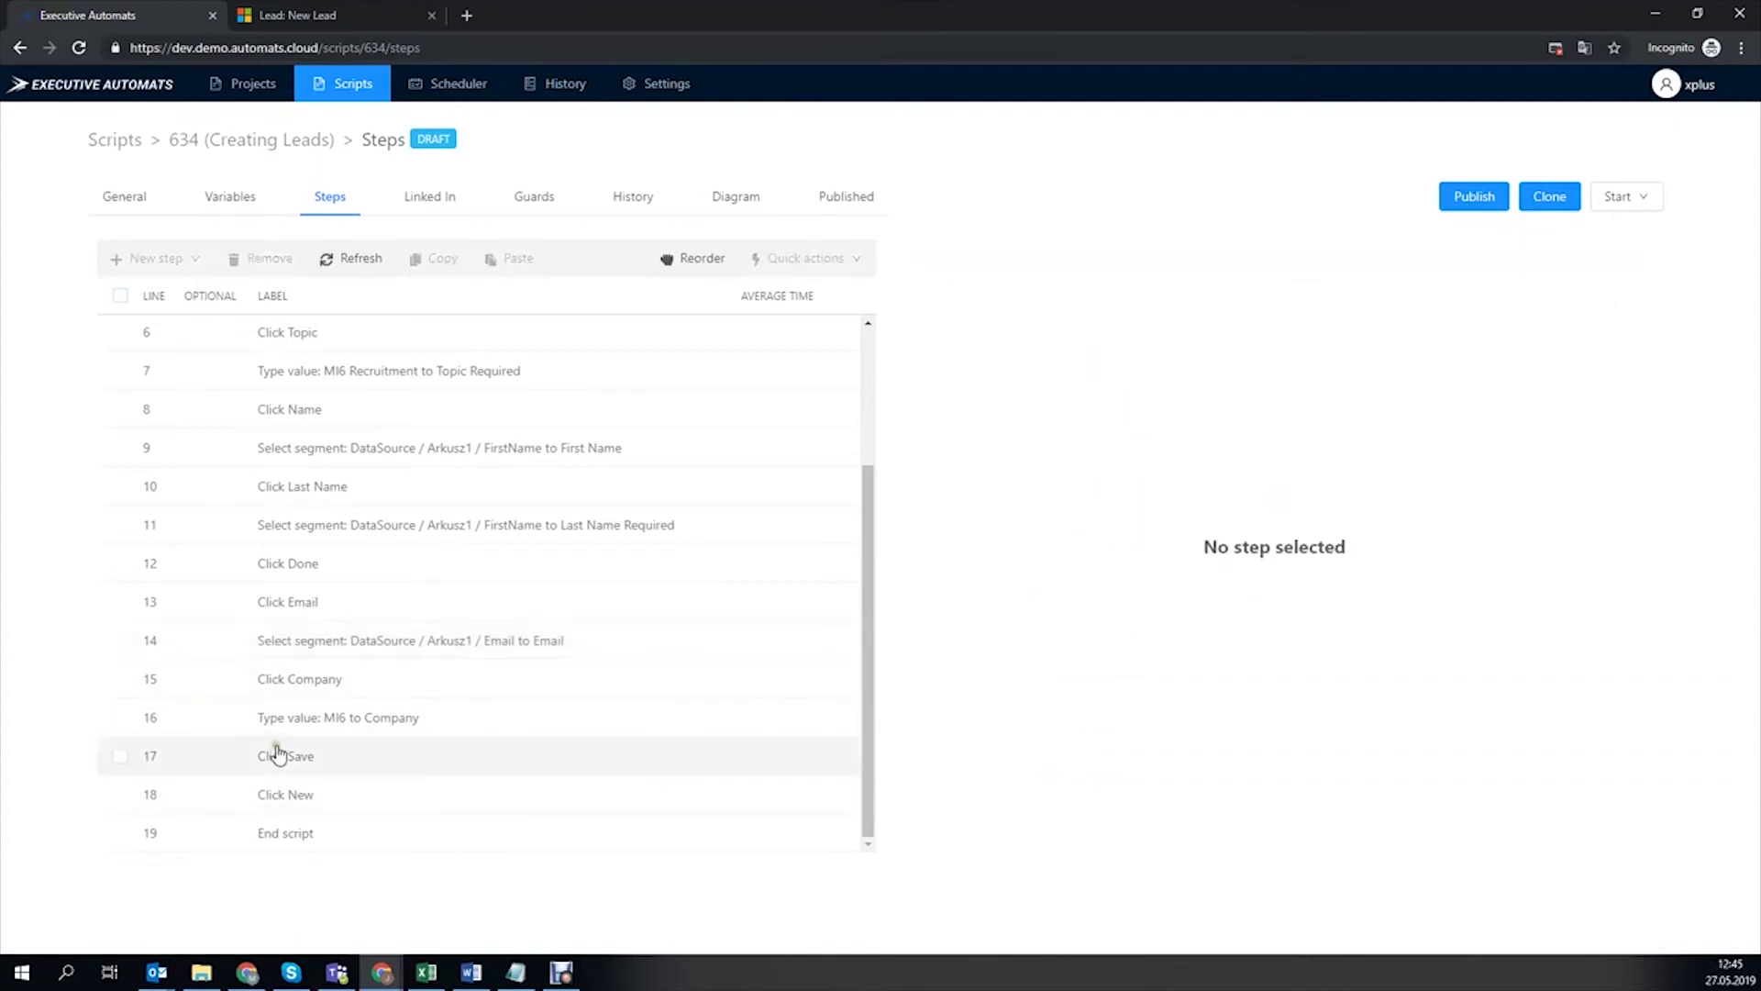
- Add a labelled conditional step placed after step 18
click(119, 796)
click(178, 258)
click(149, 375)
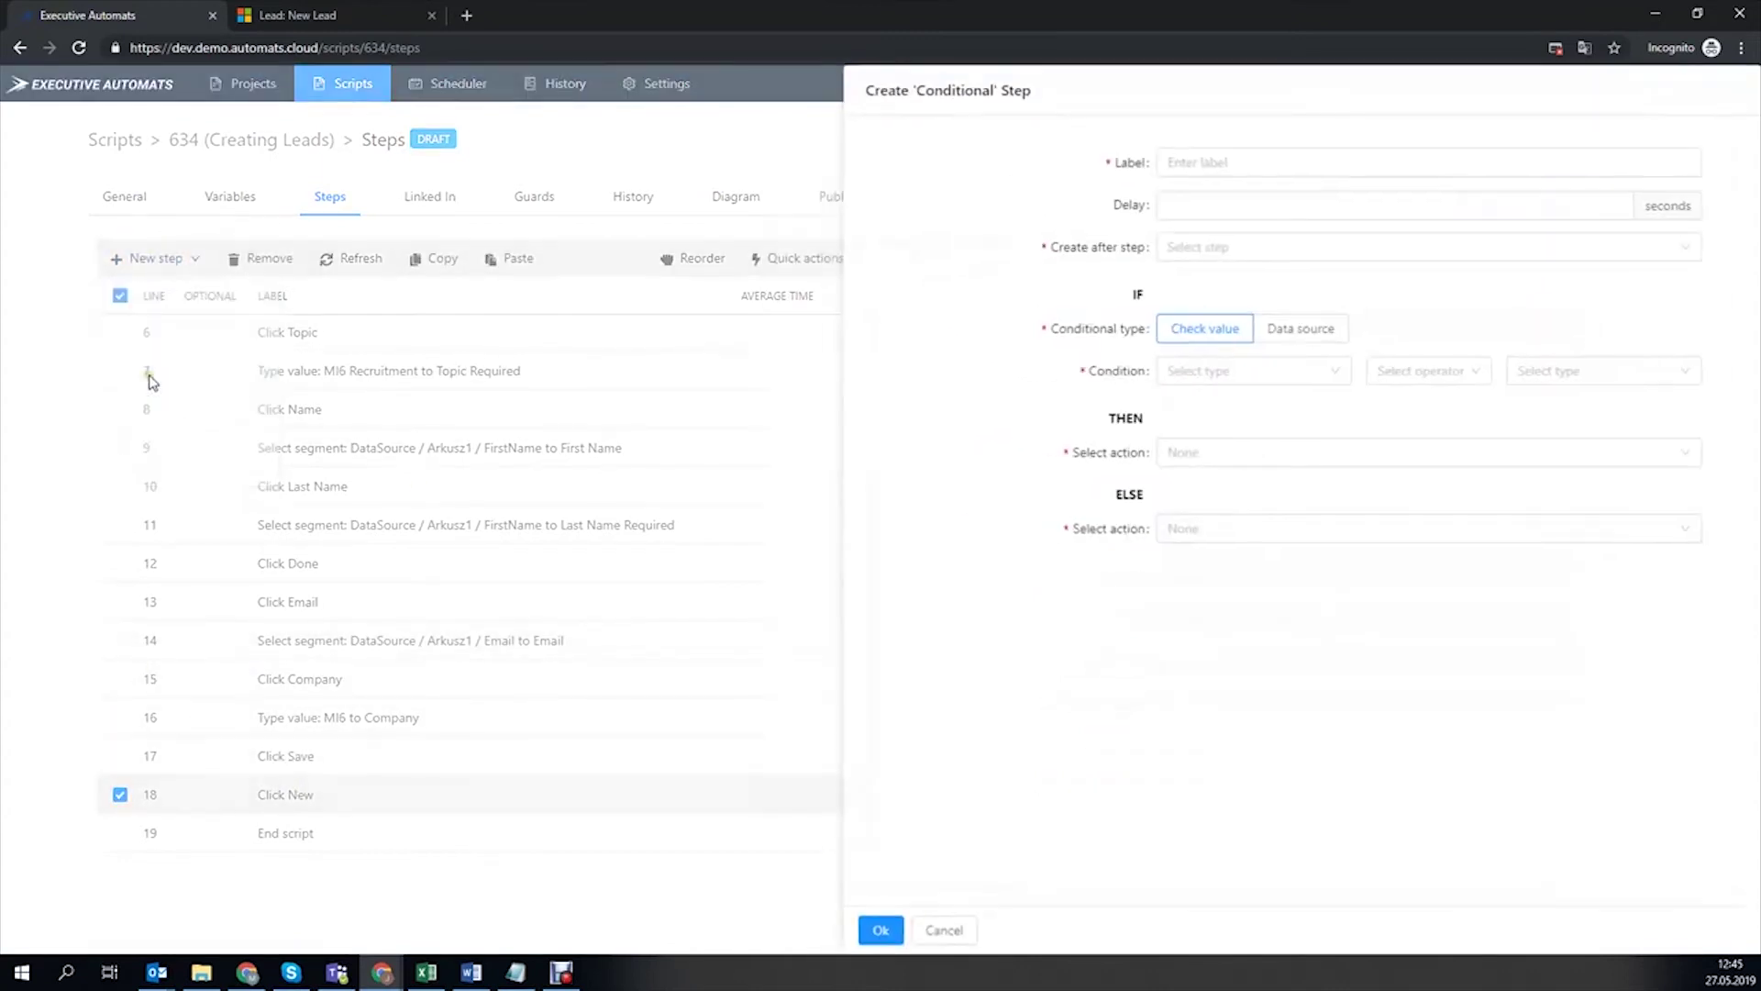
click(1256, 169)
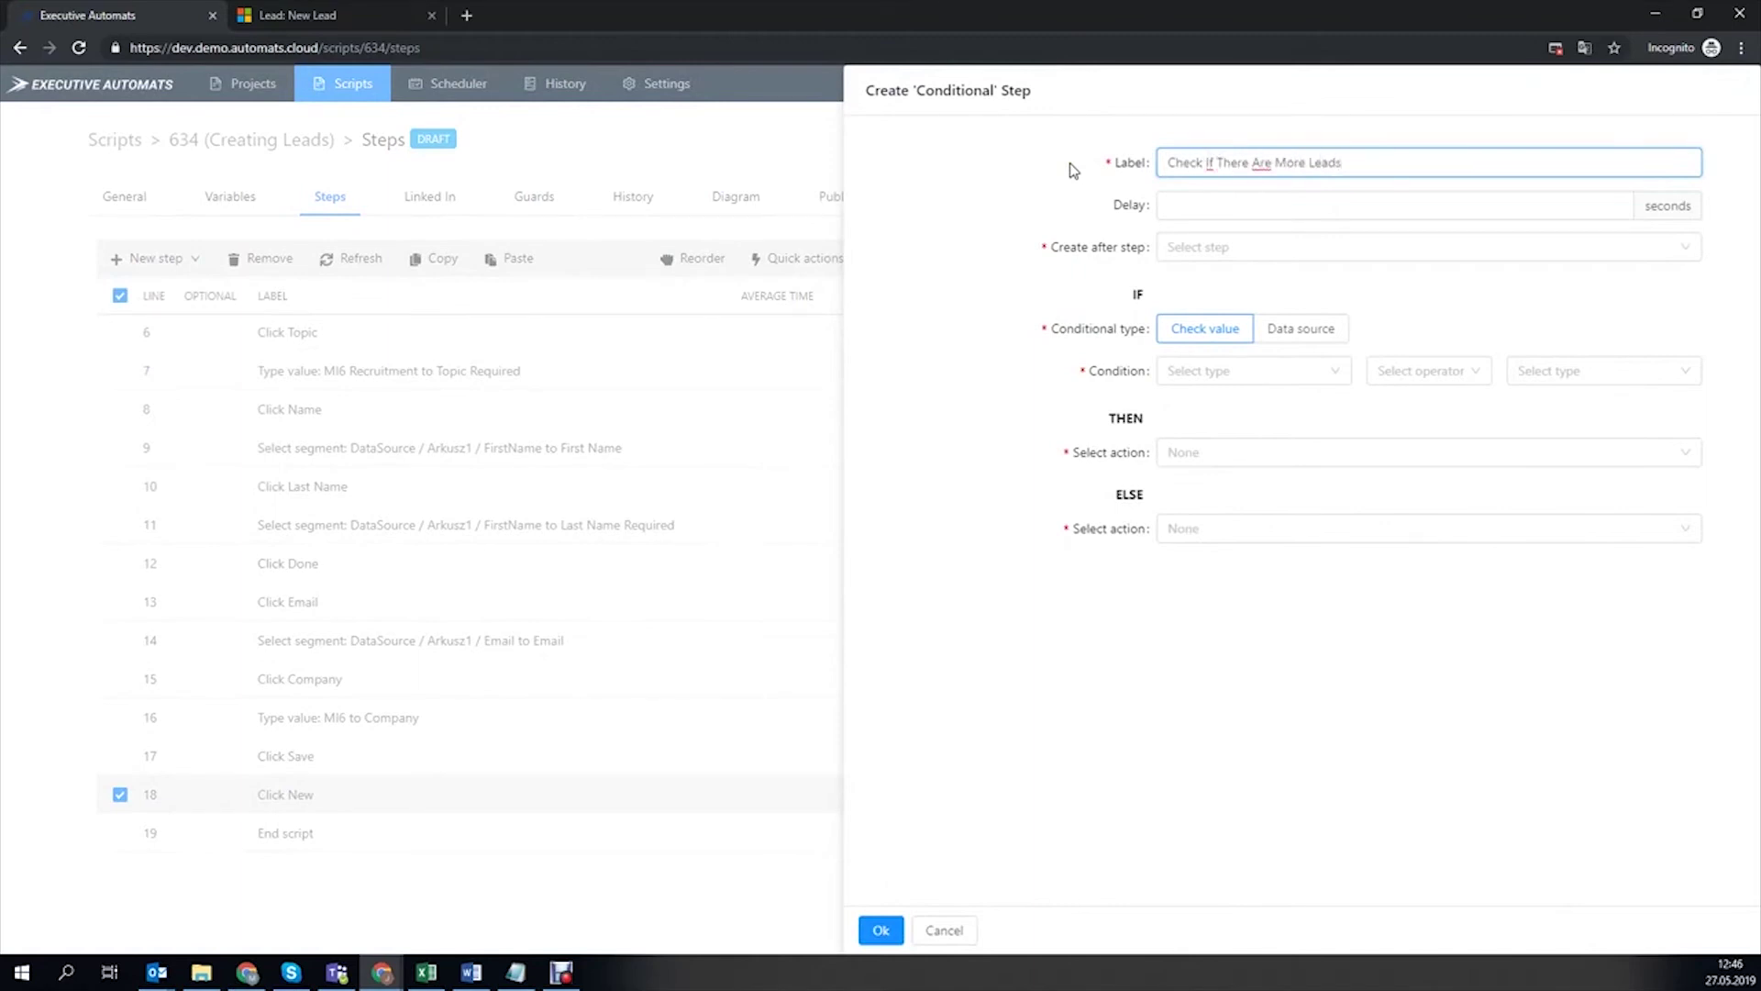
click(1248, 248)
scroll(1266, 334, down, 3)
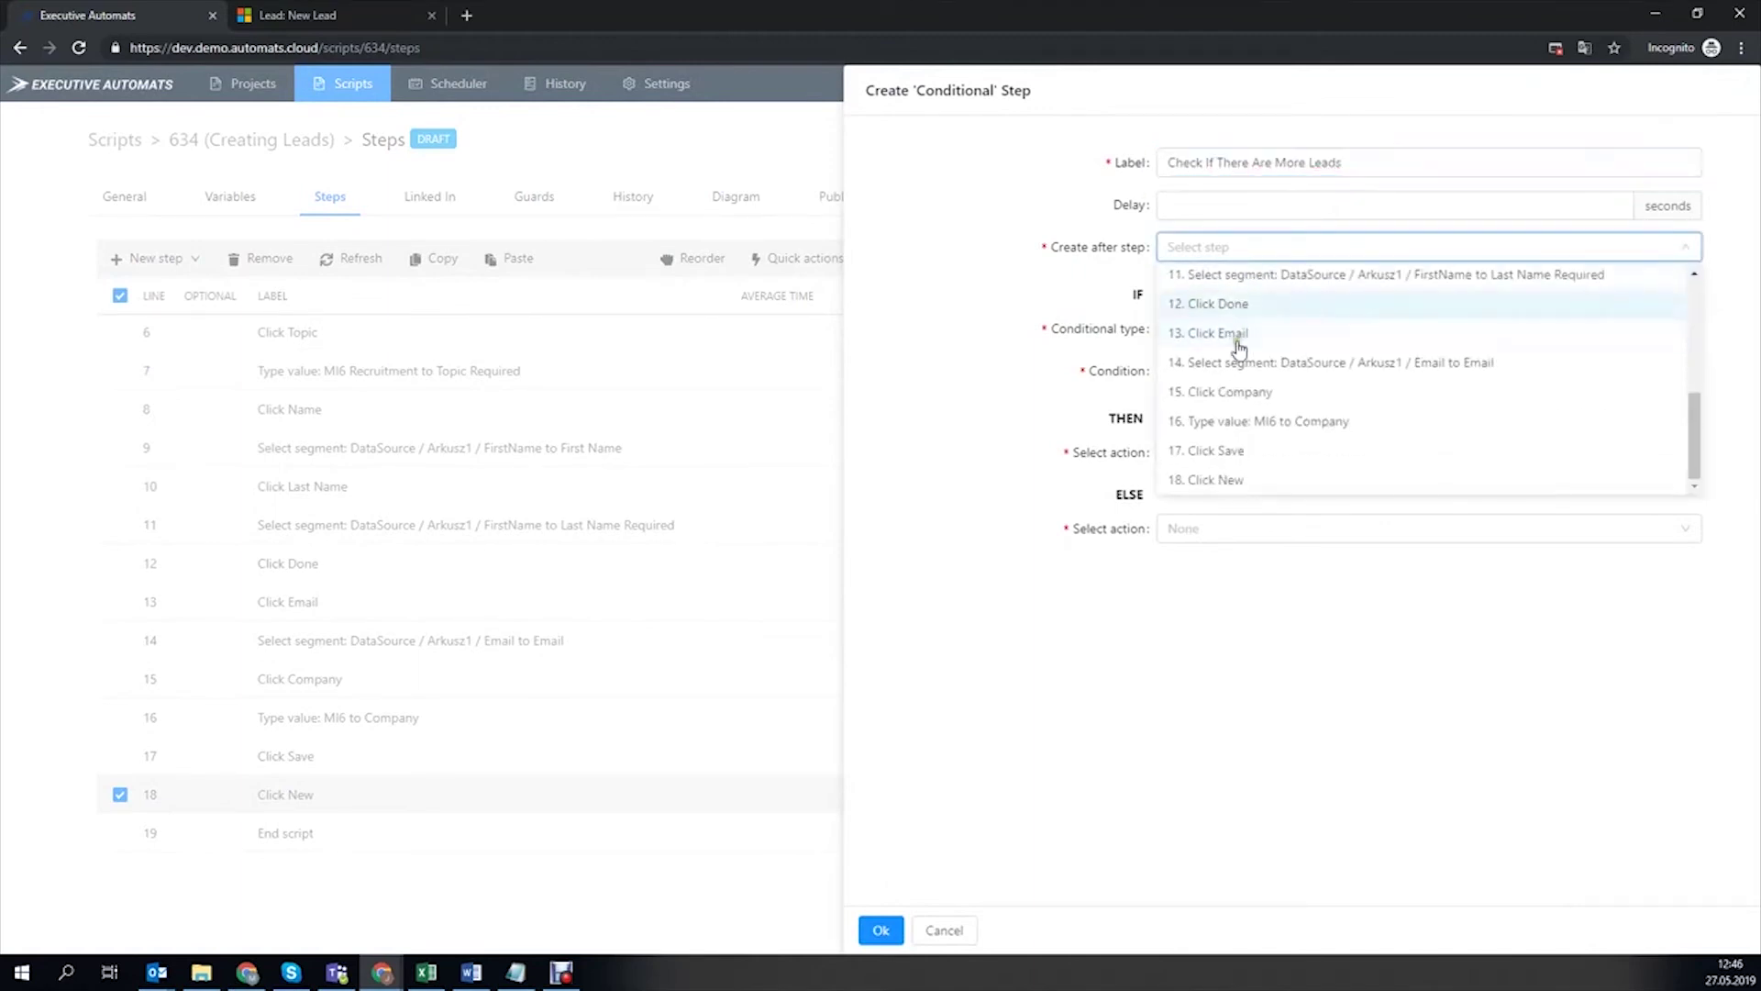
click(1204, 481)
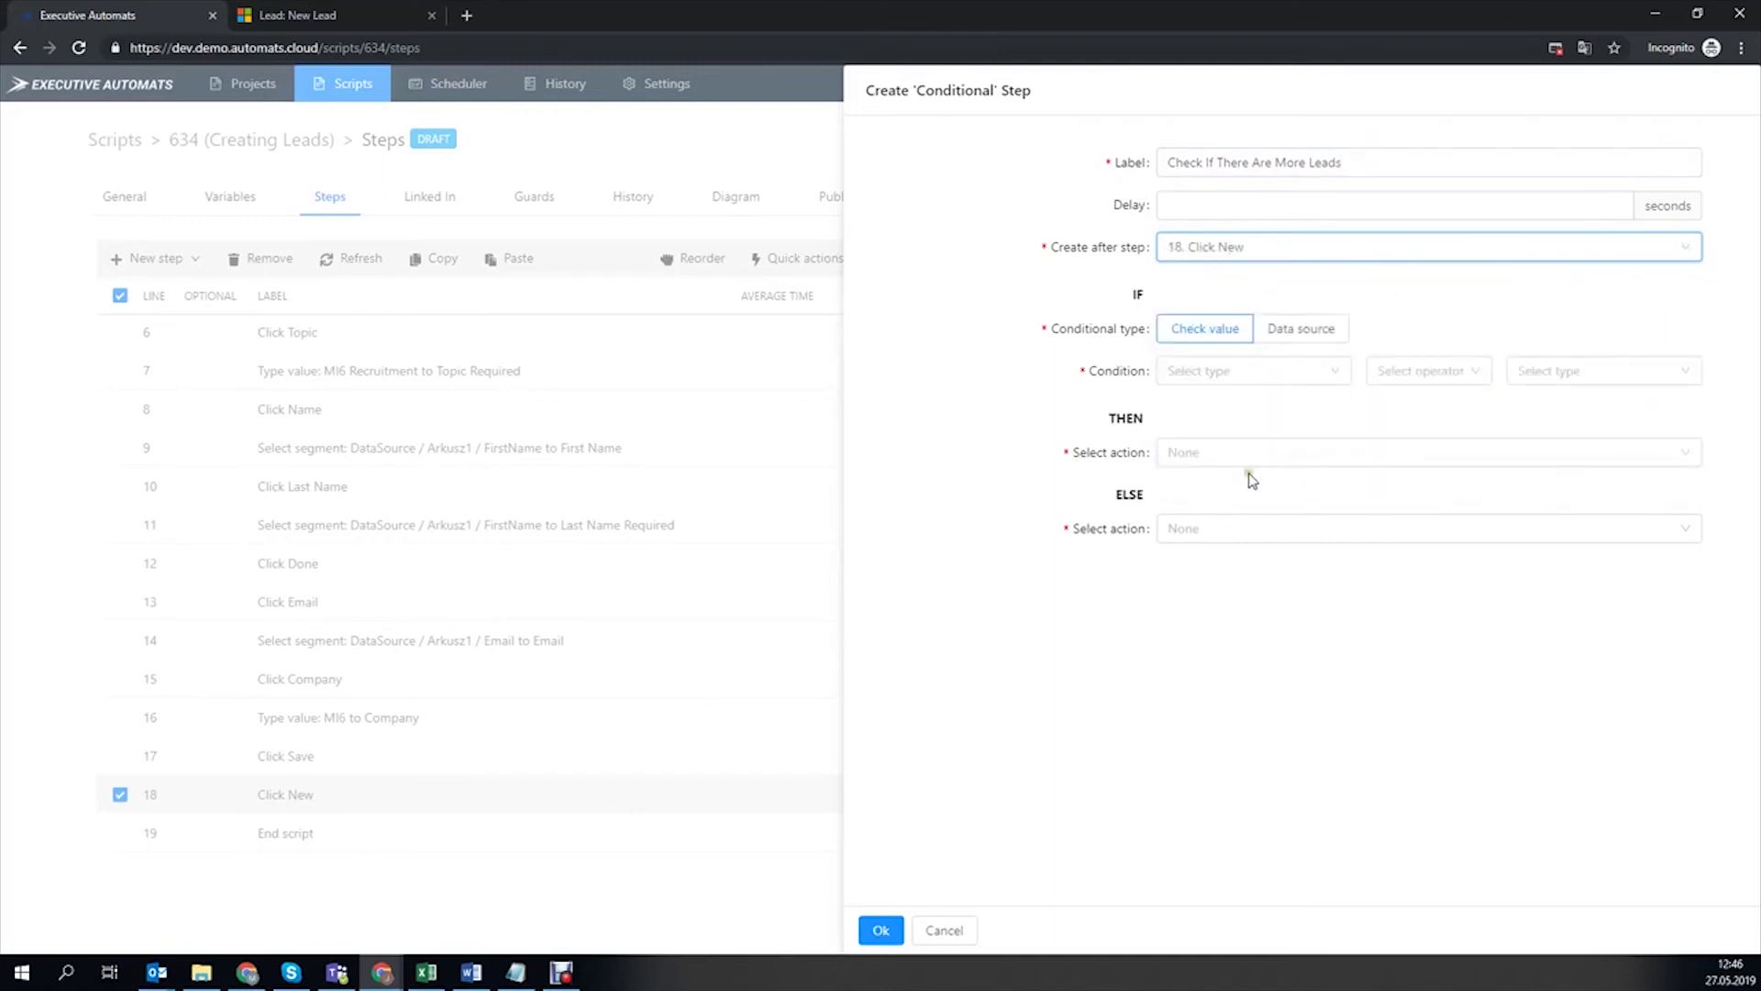
- Set the condition to 'Data source has next row' on sheet Arkusz1
click(1304, 329)
click(1332, 375)
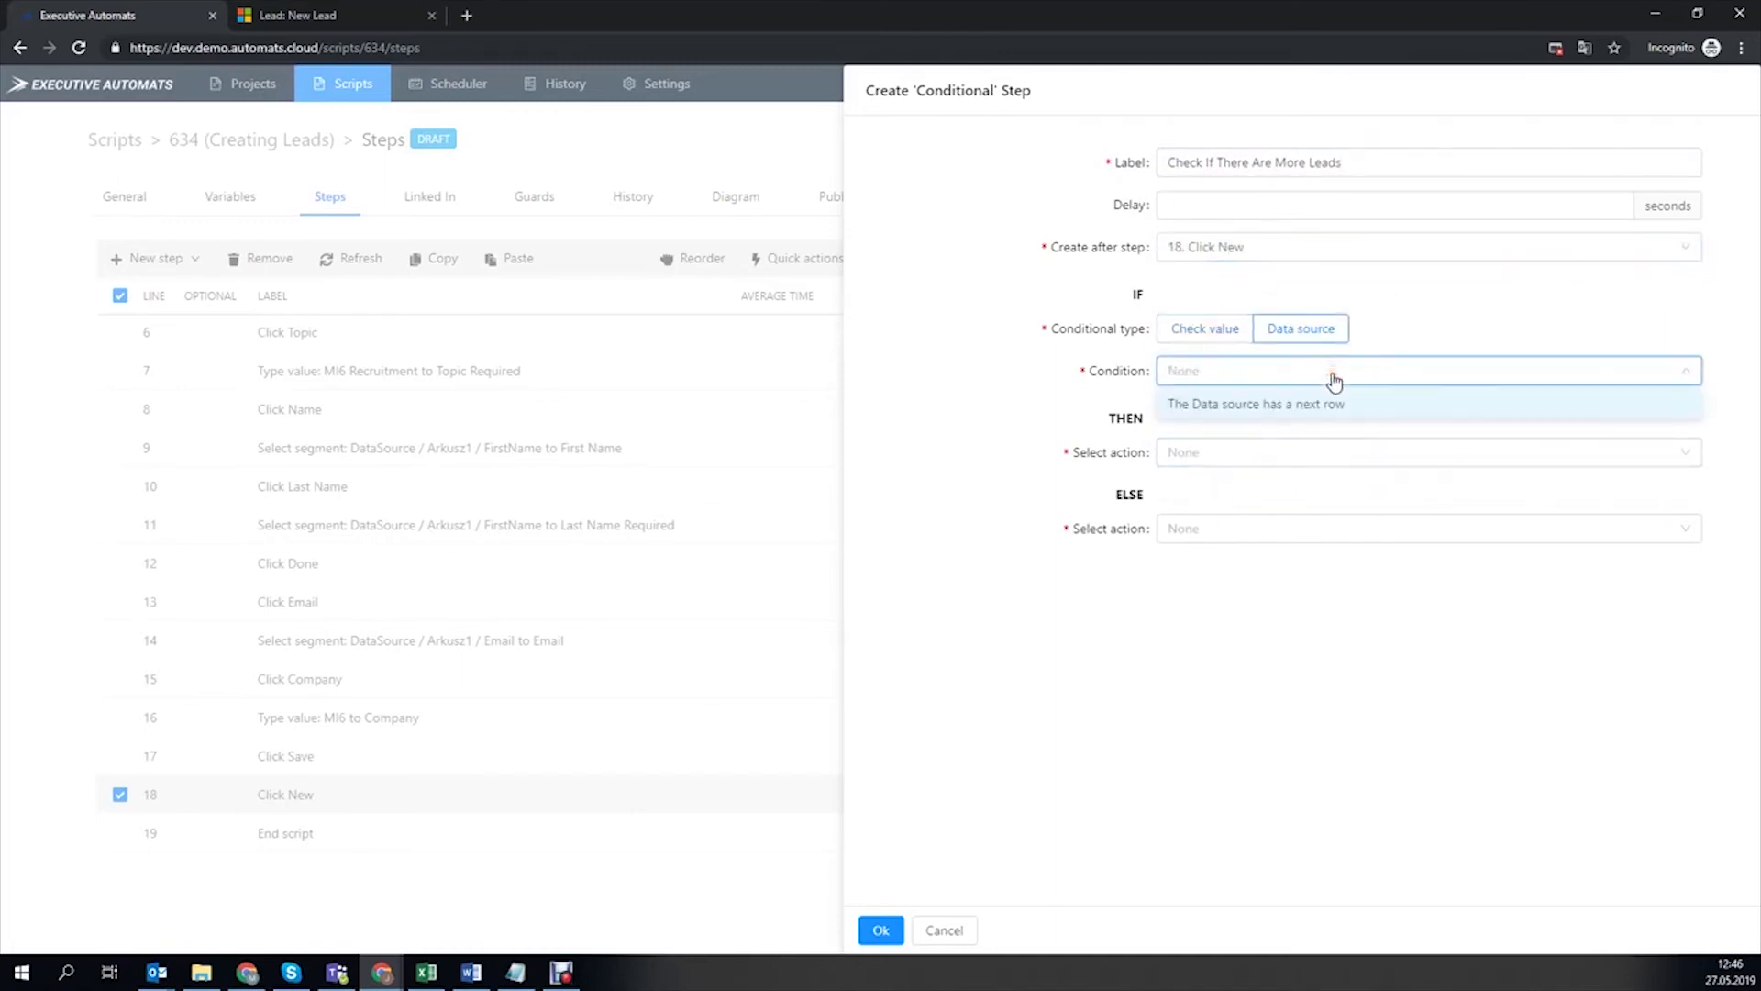
click(1229, 405)
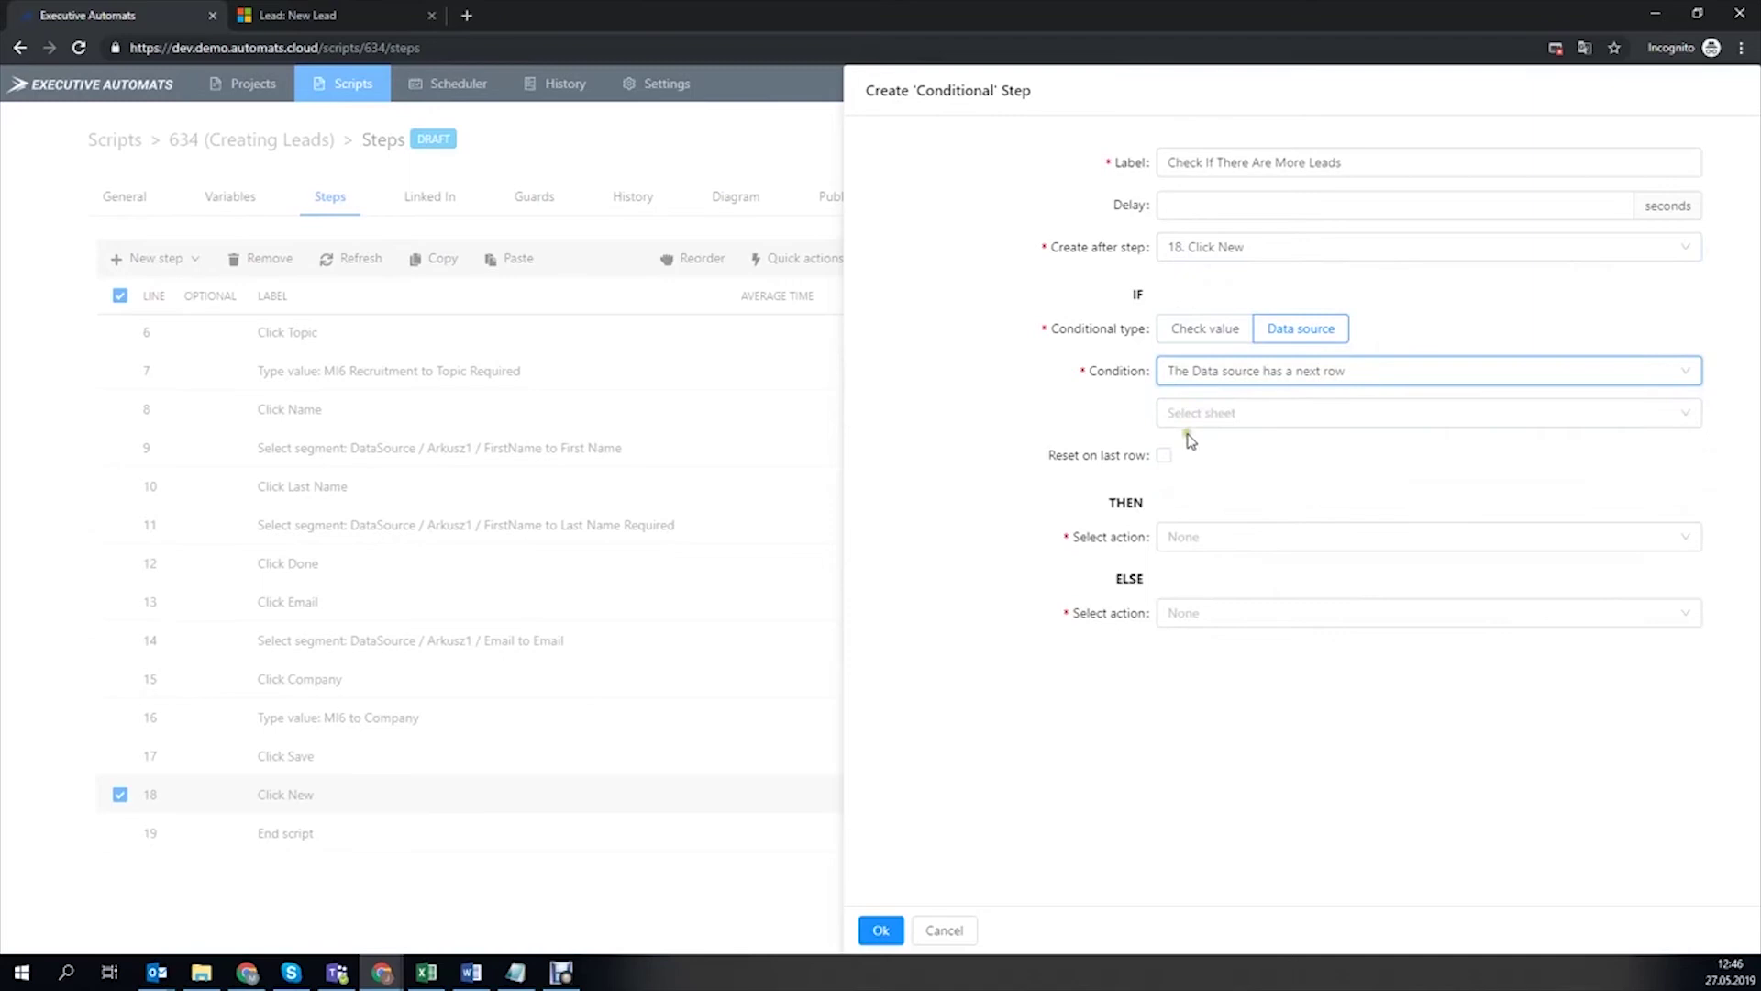
click(1242, 417)
click(1190, 447)
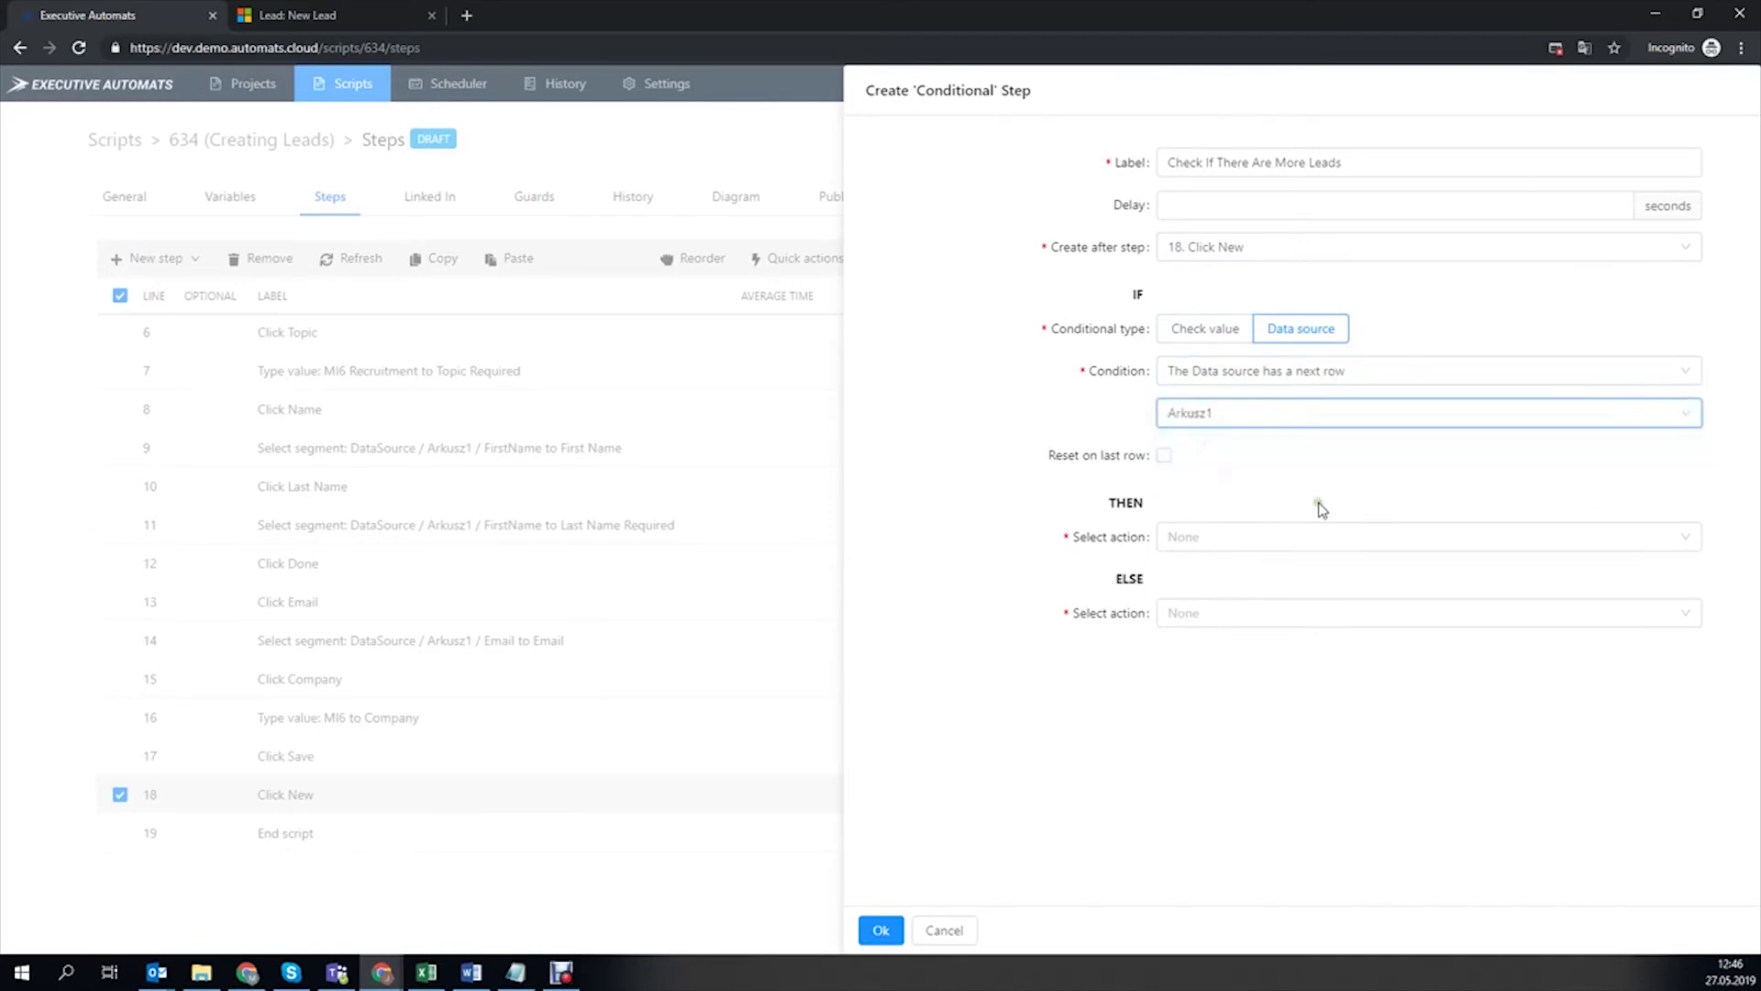
- On true, take the next Arkusz1 row and jump to step 5; otherwise continue
click(1232, 541)
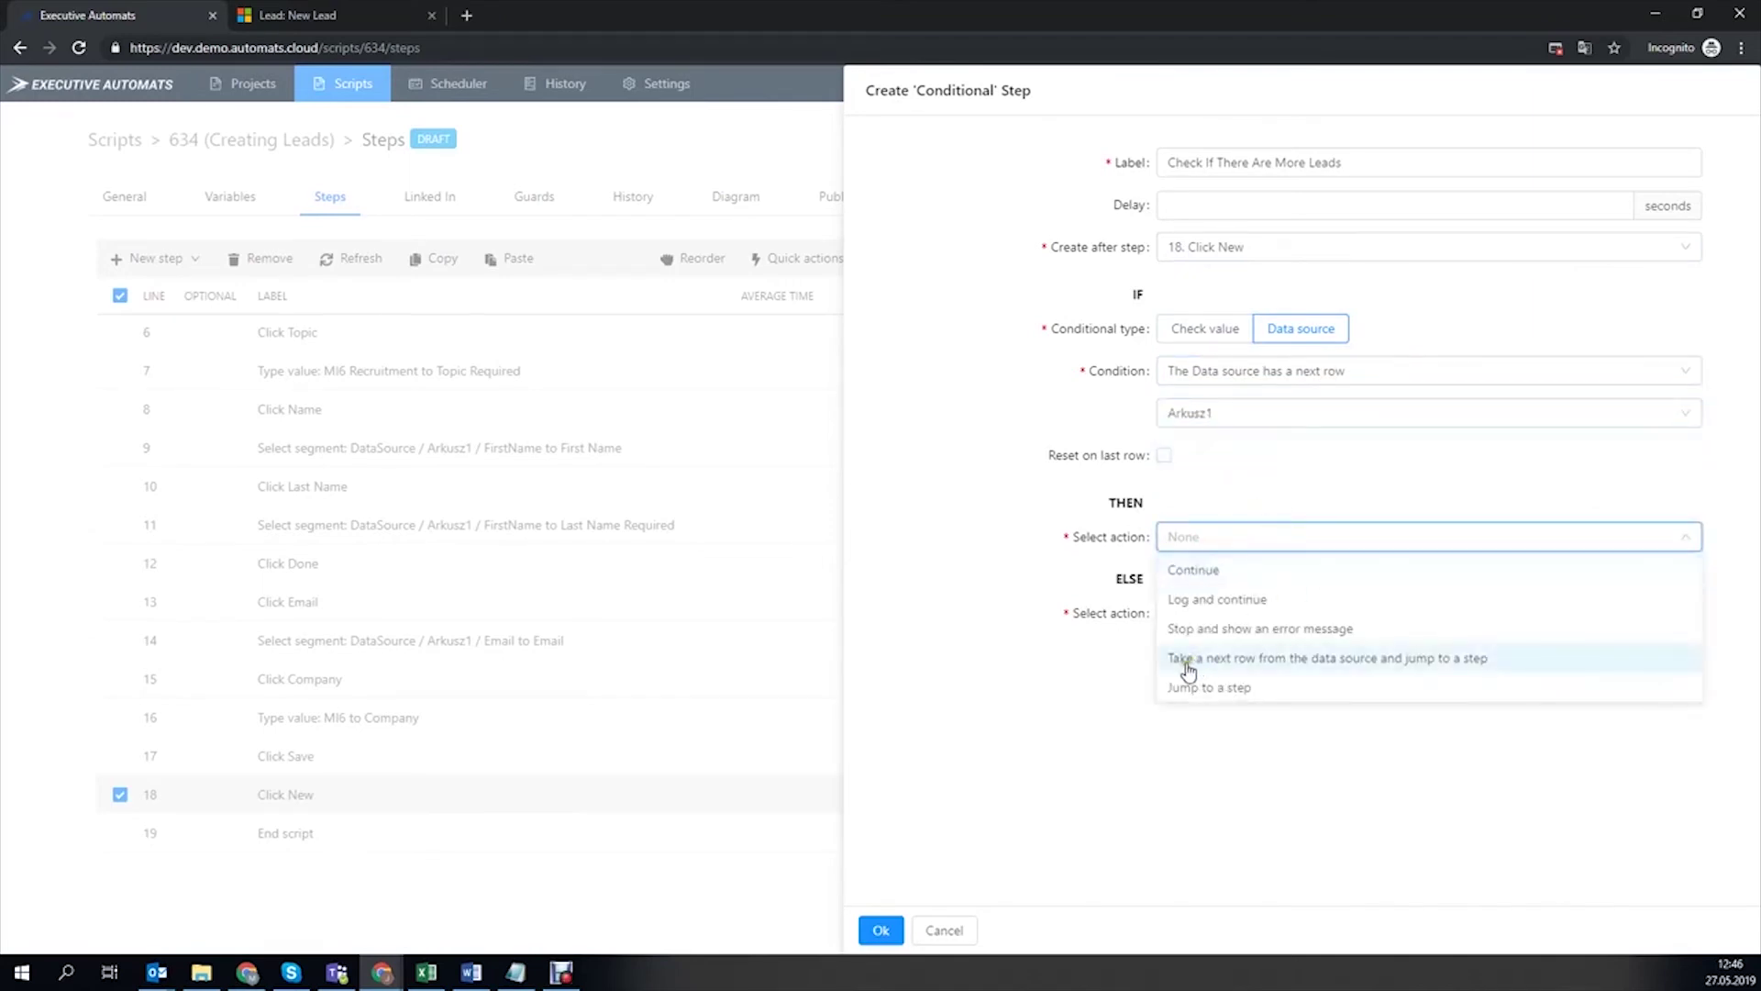
click(1342, 666)
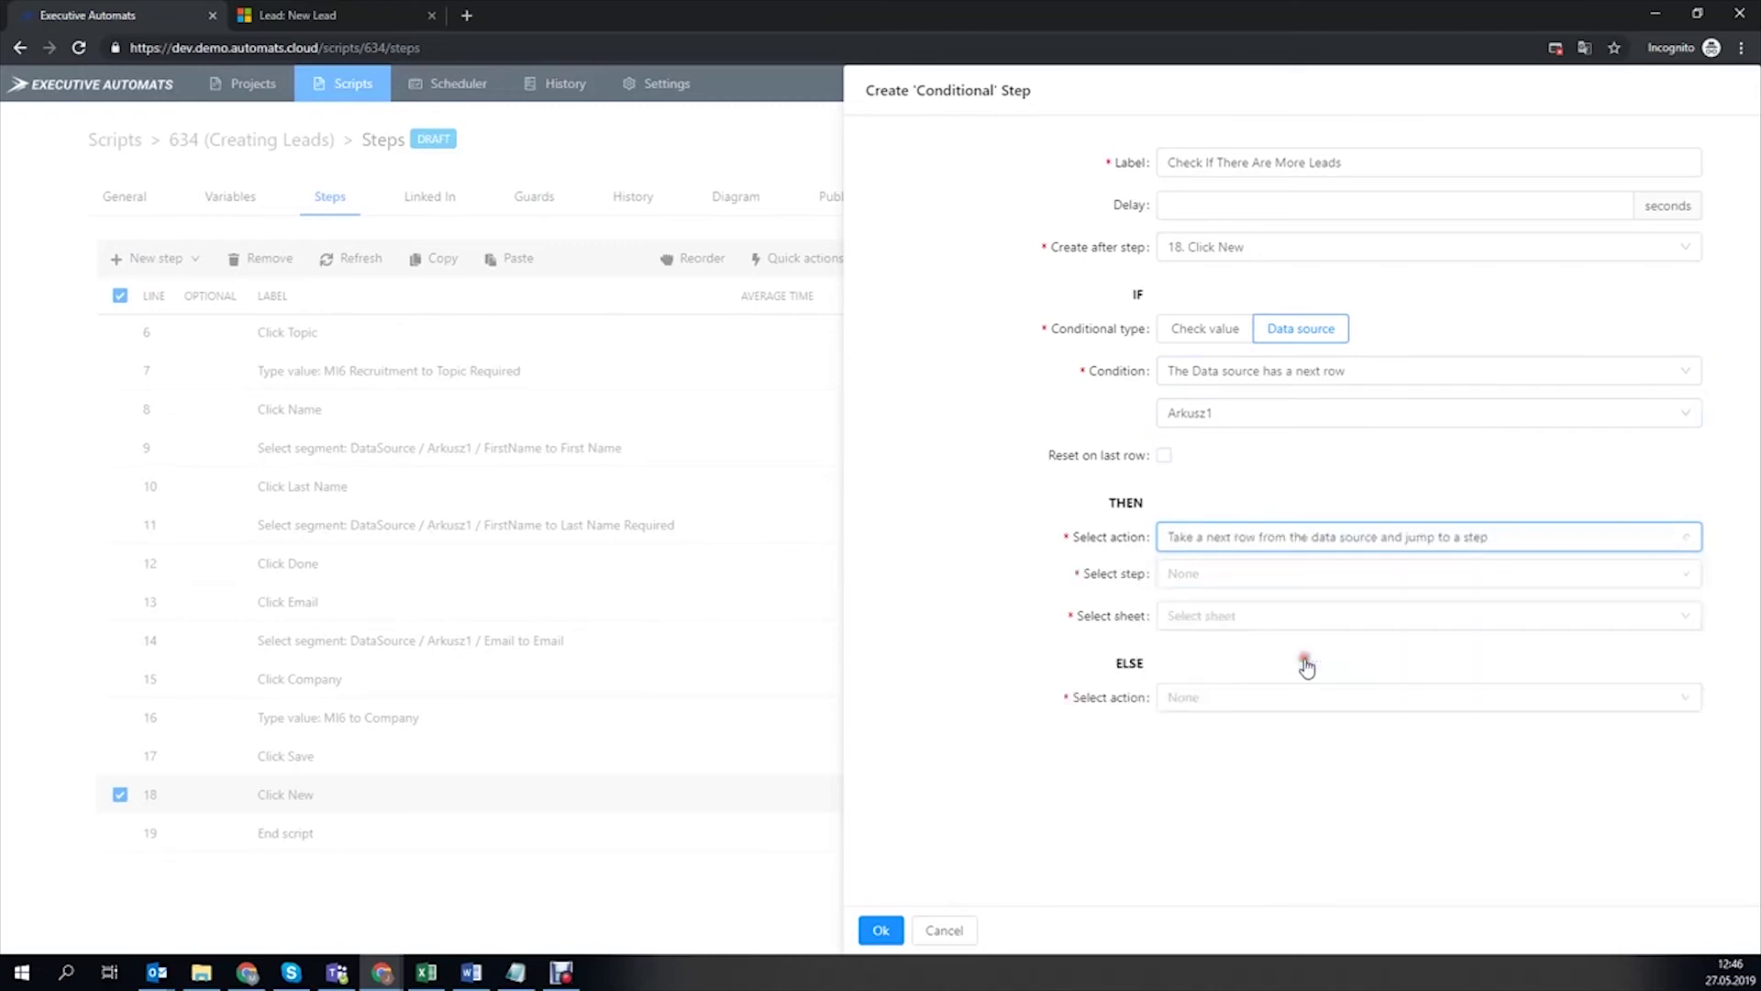
click(1204, 573)
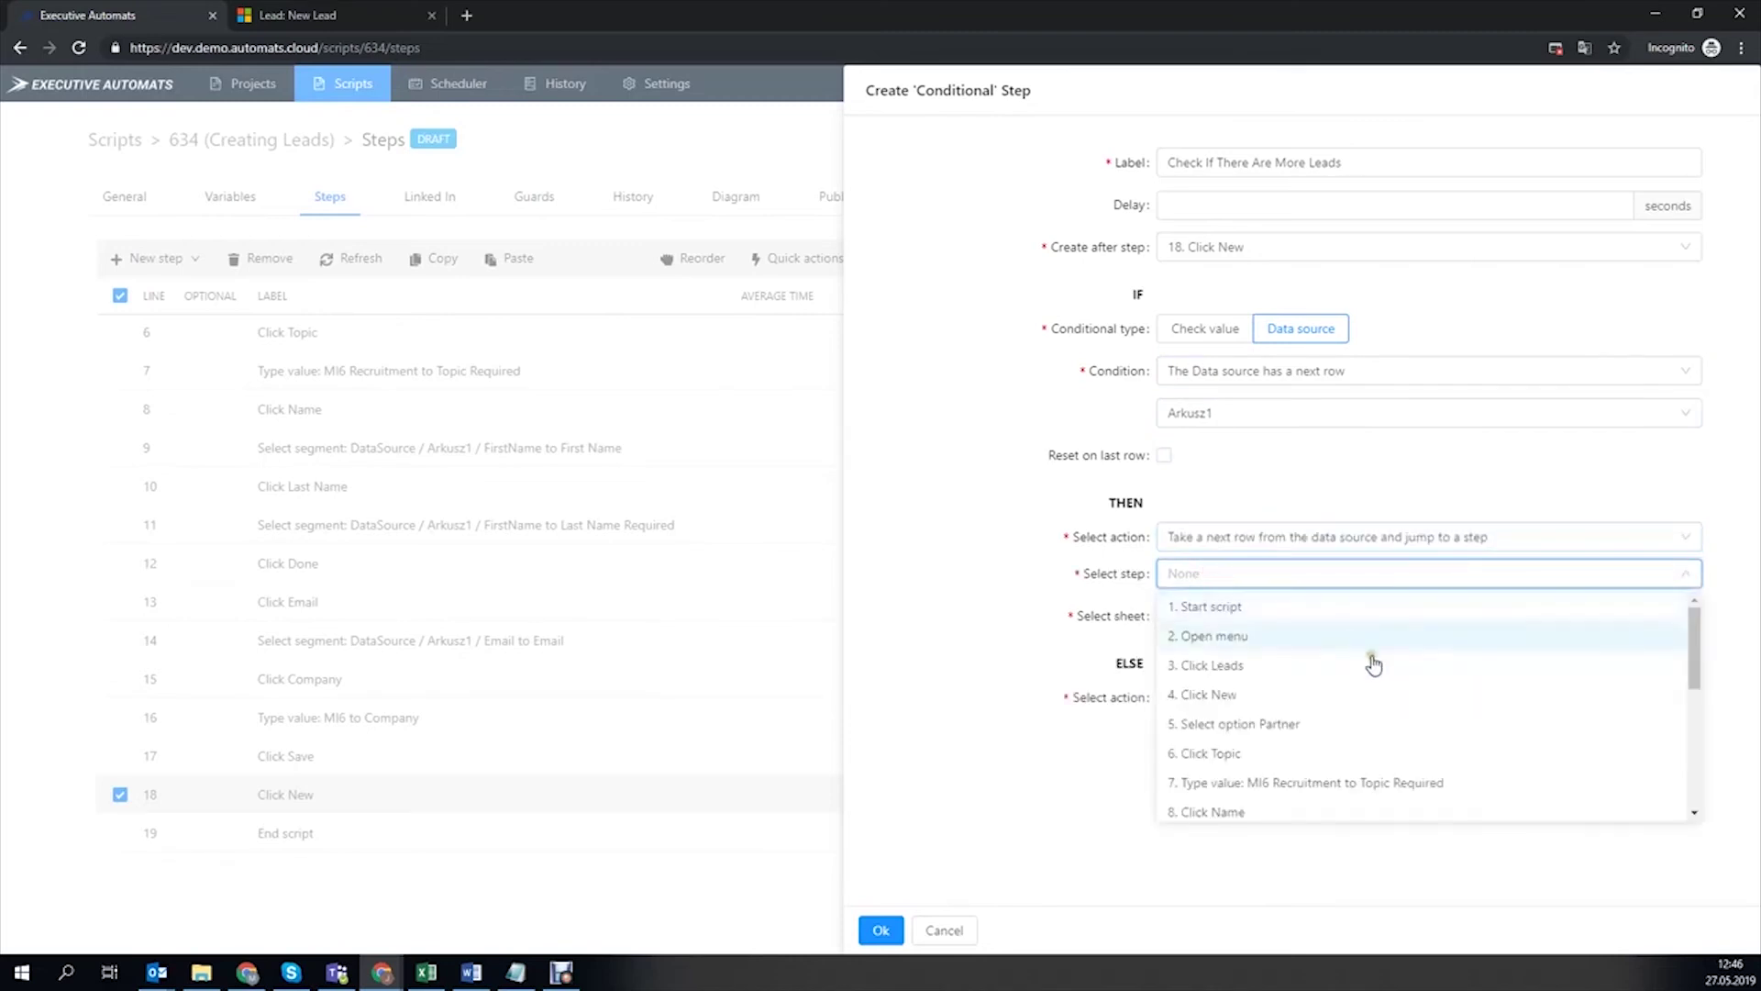
click(1232, 725)
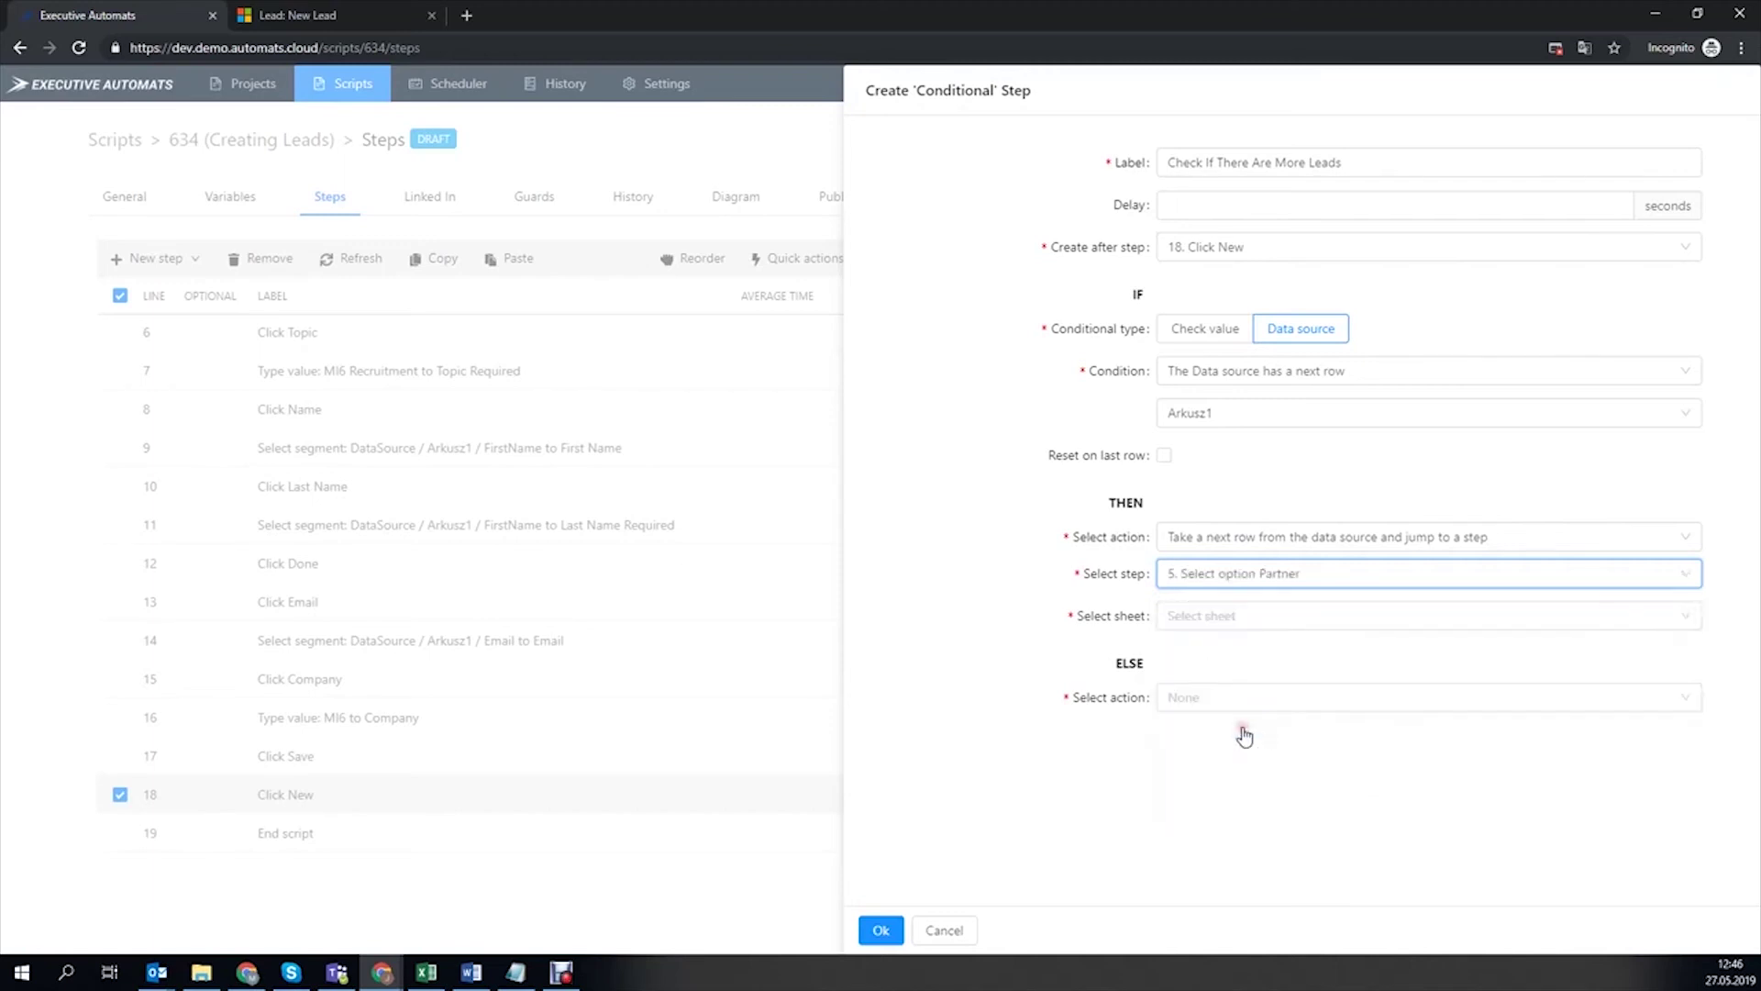
click(1207, 614)
click(1197, 647)
click(1197, 696)
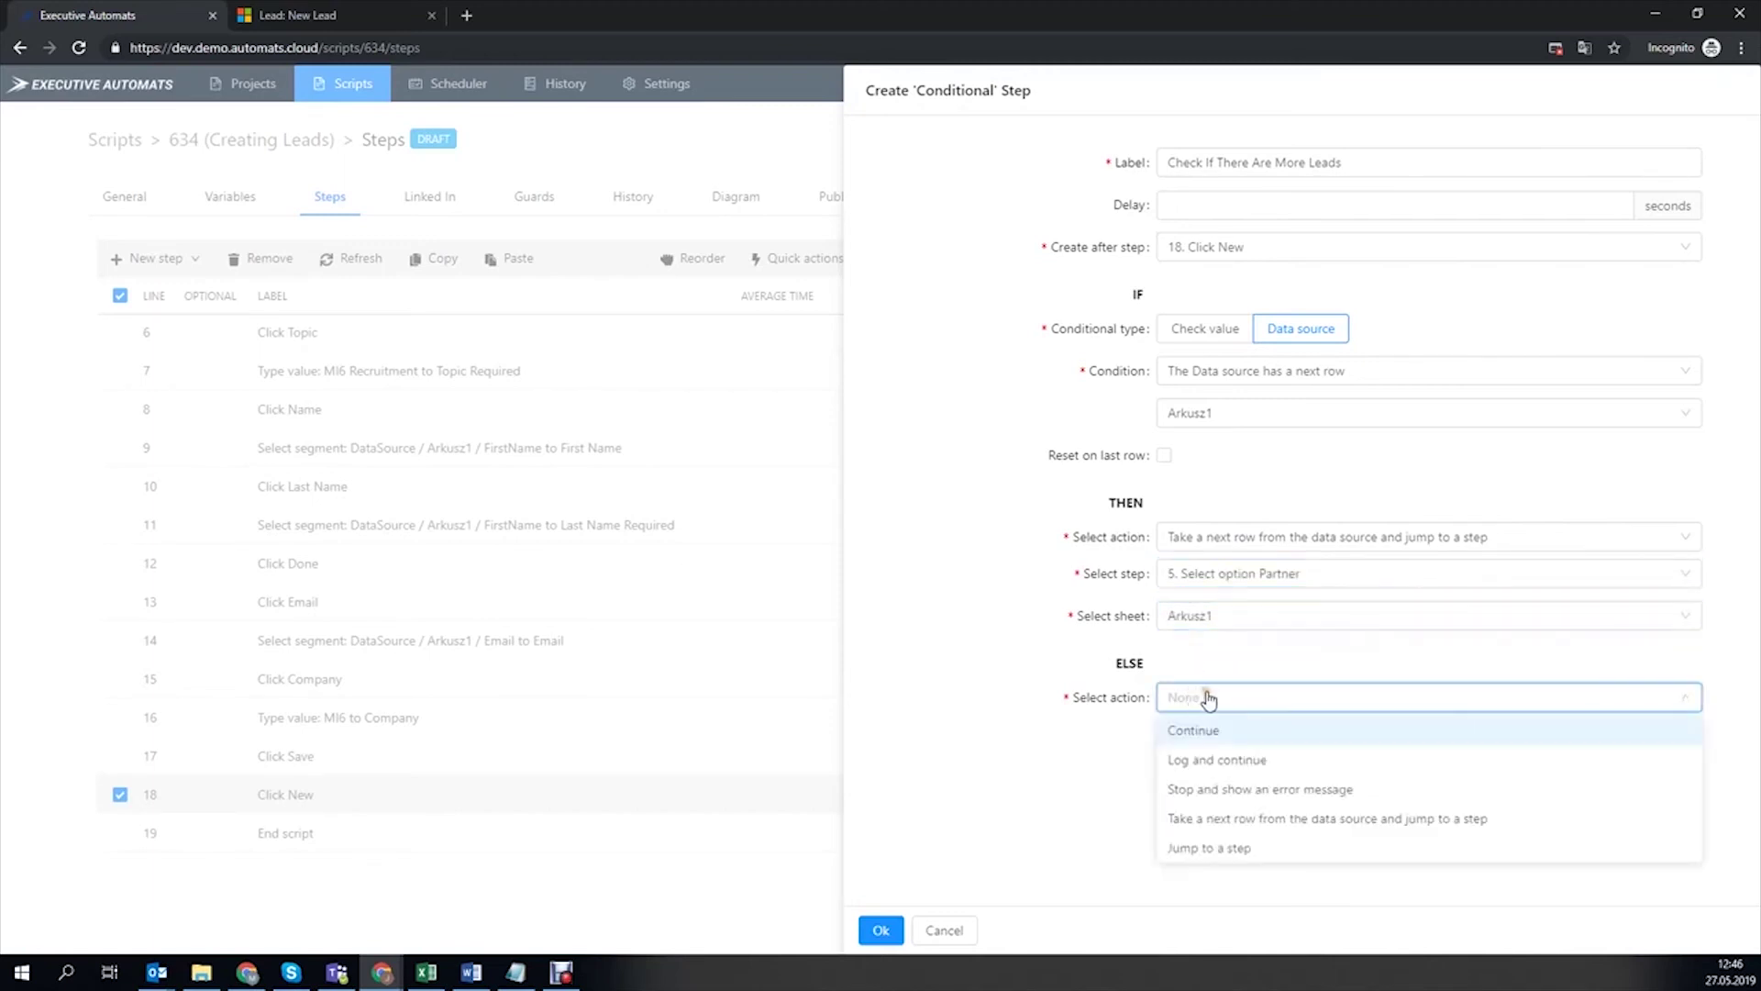
click(1201, 731)
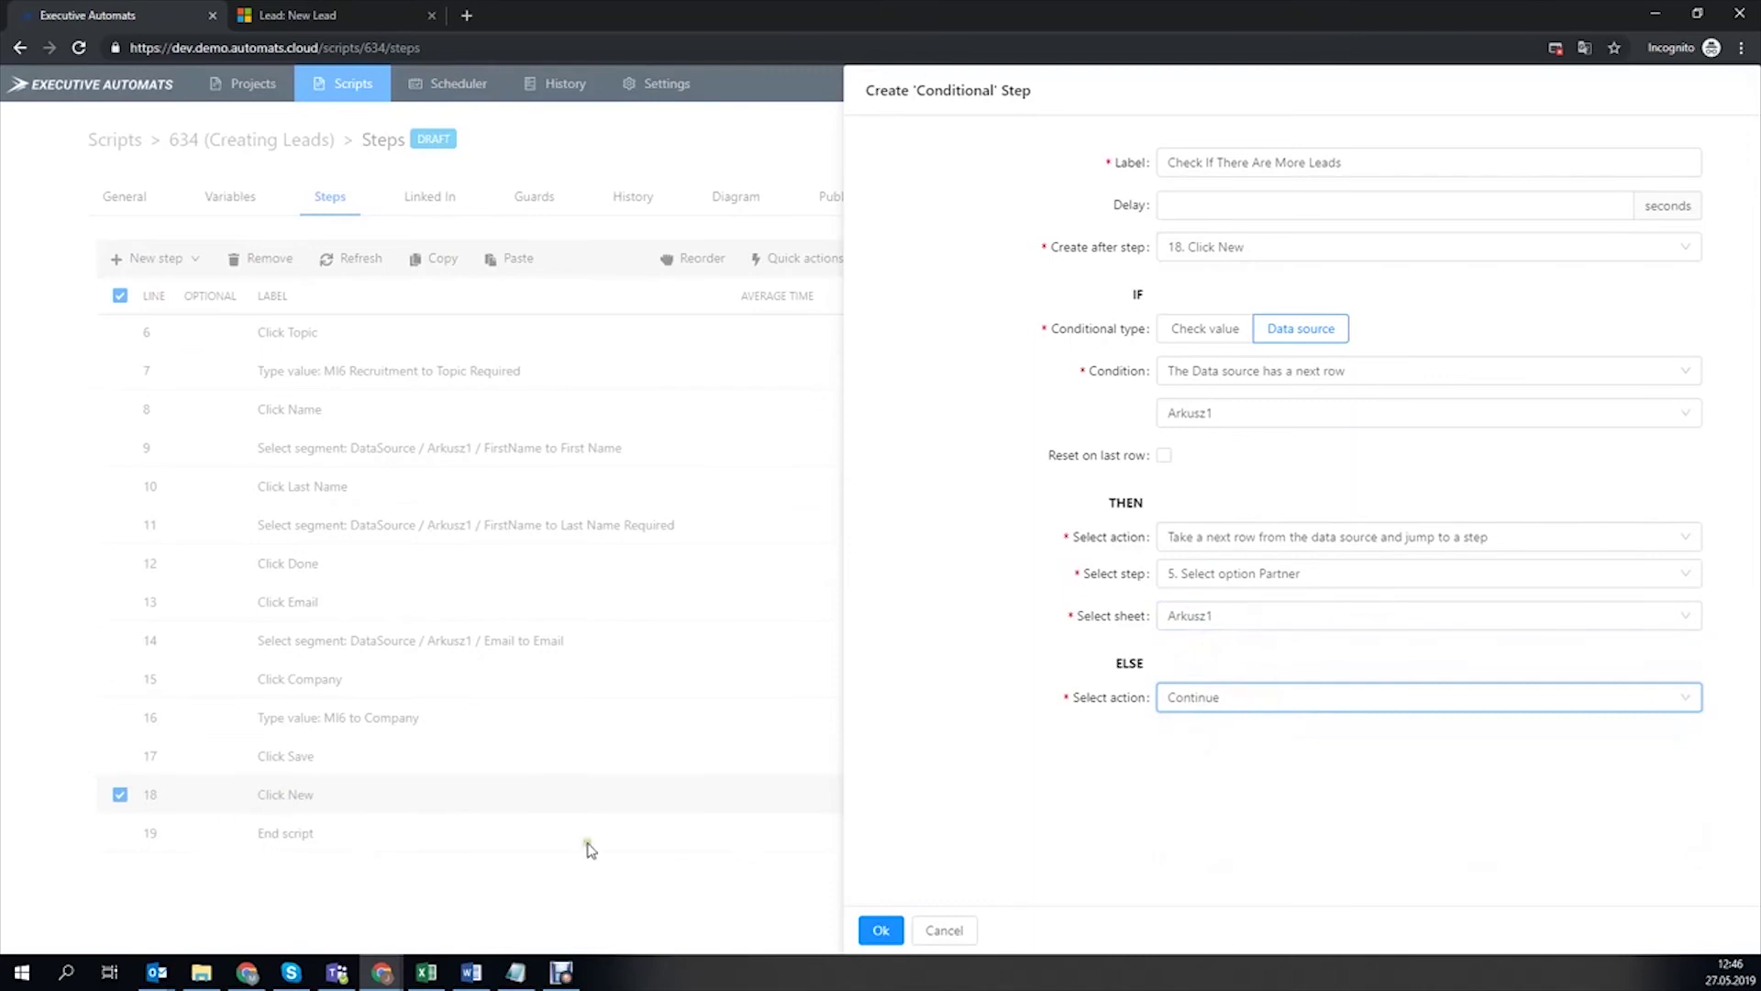
click(881, 930)
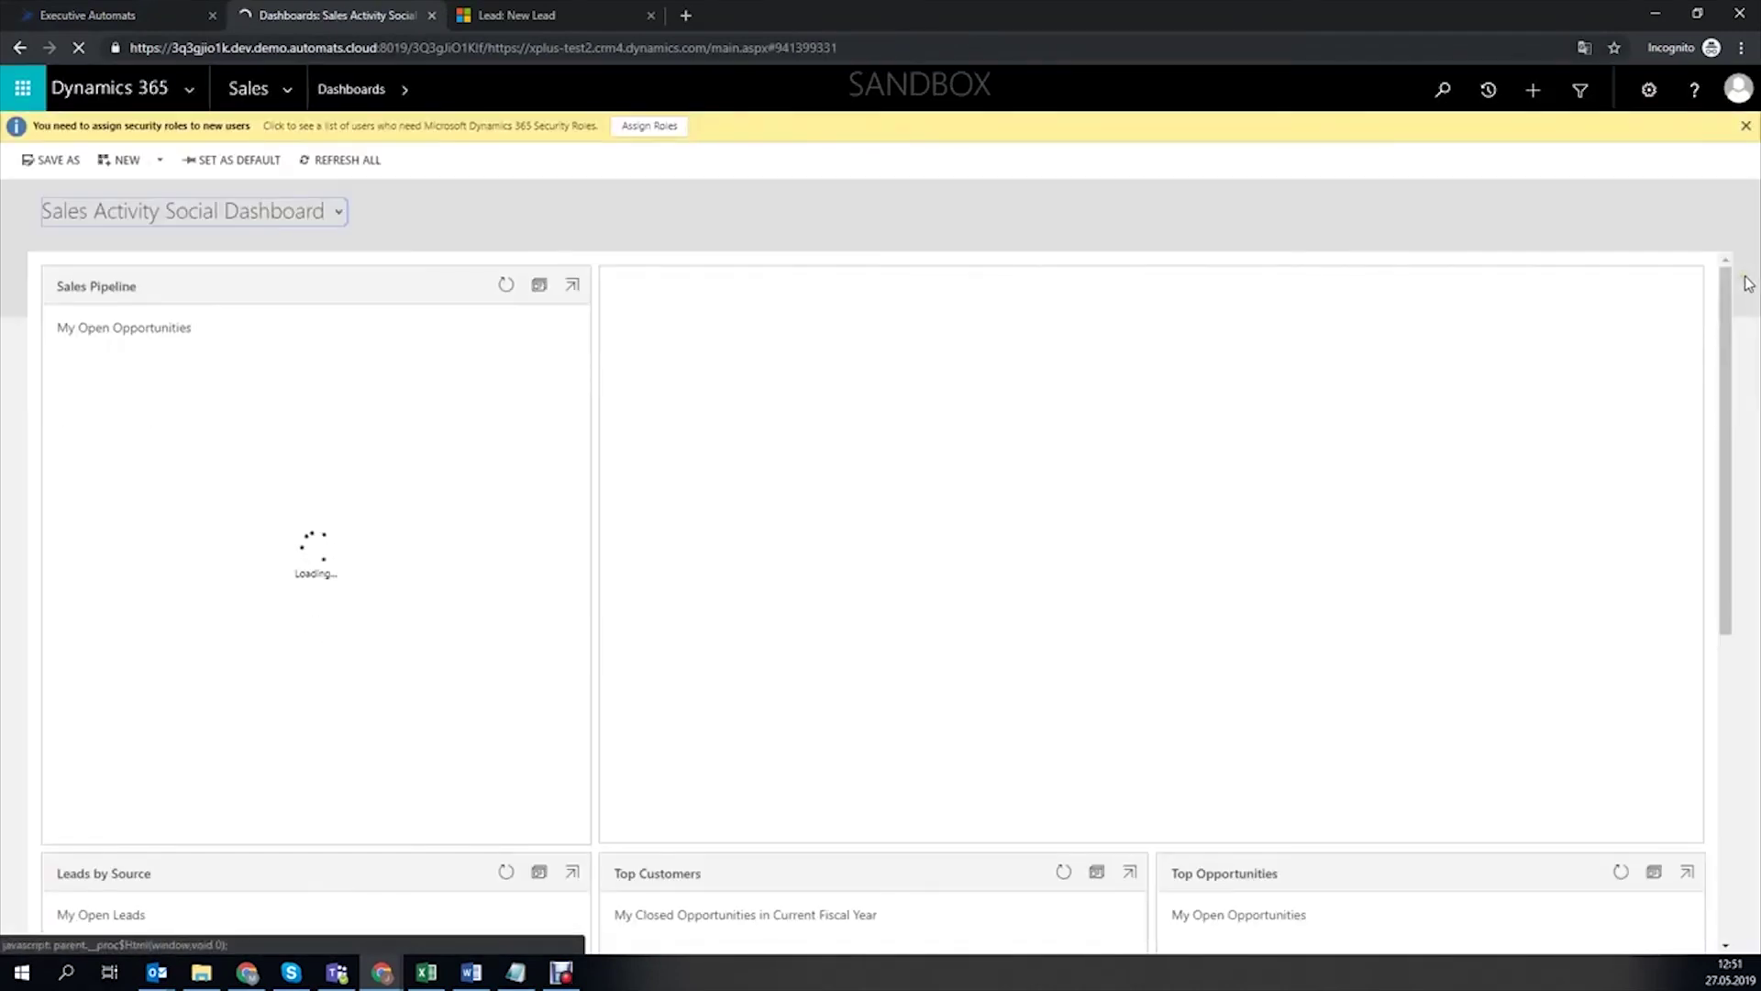
- Play the Creating Leads script from the Player panel to create leads from the Excel rows
click(1603, 149)
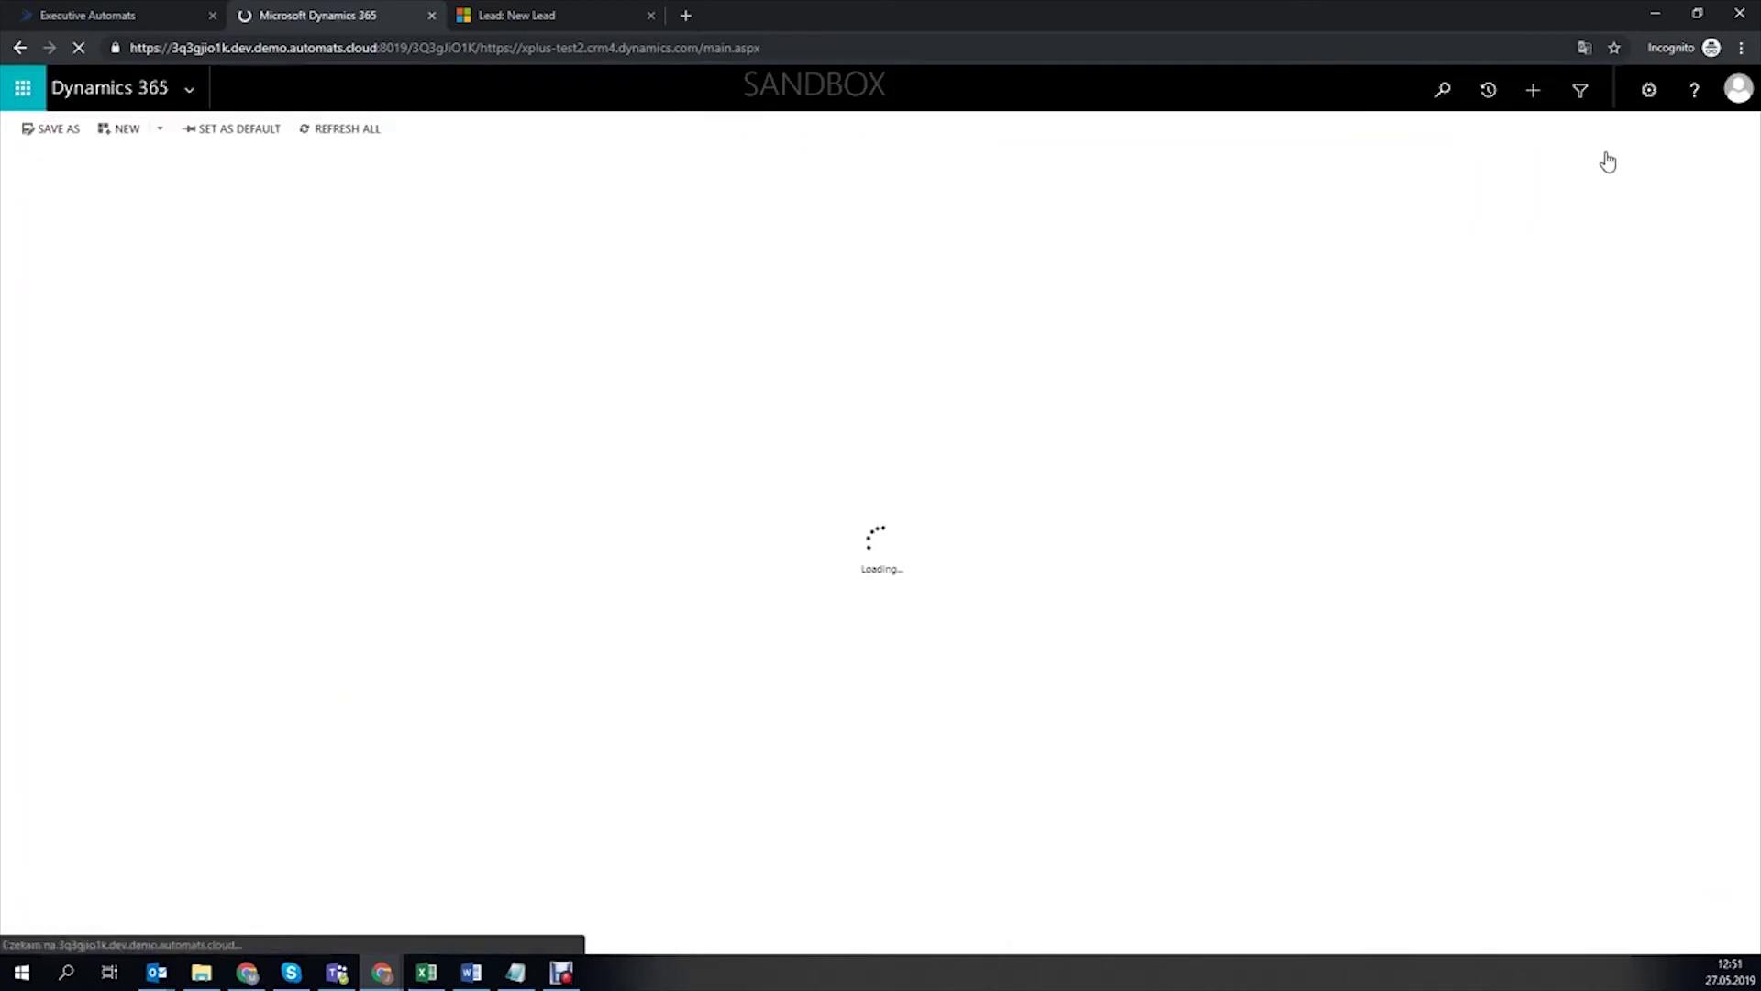